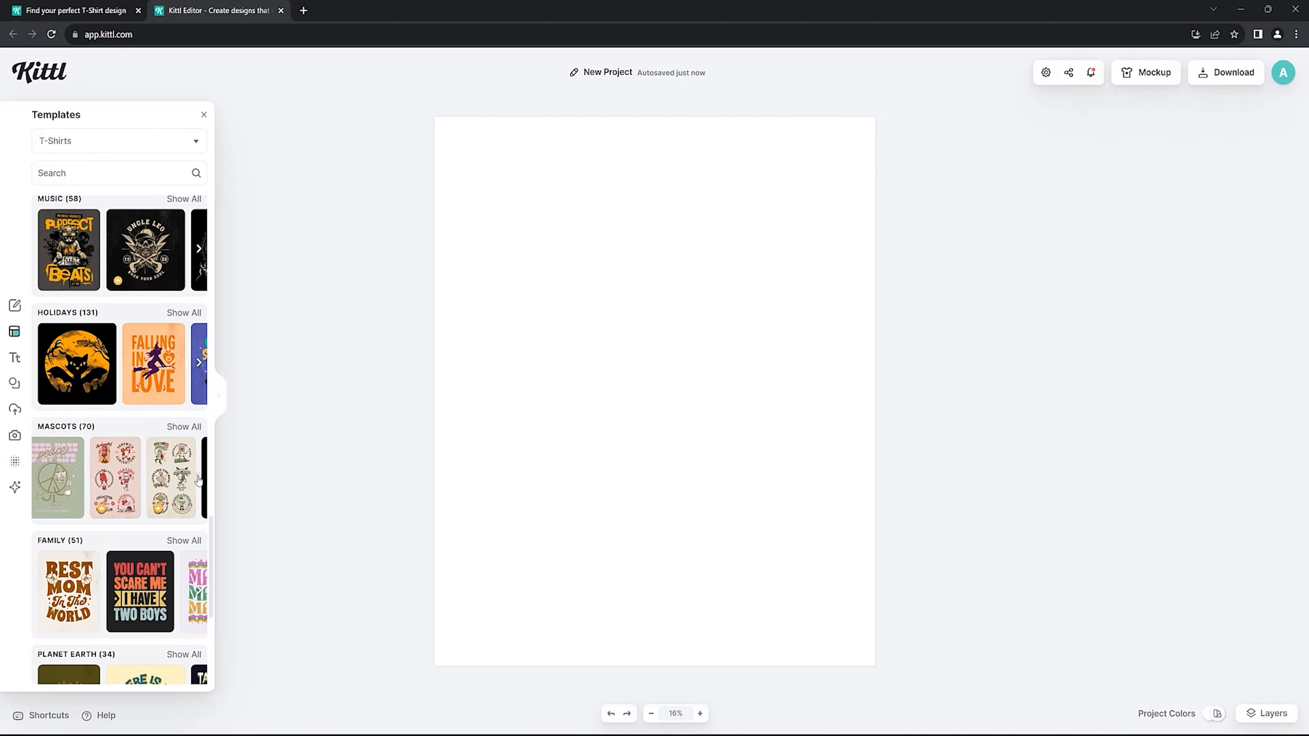
left_click(199, 479)
Browse the T-shirt template categories, including the Mascots and Family designs.
scroll(199, 478, "down", 2)
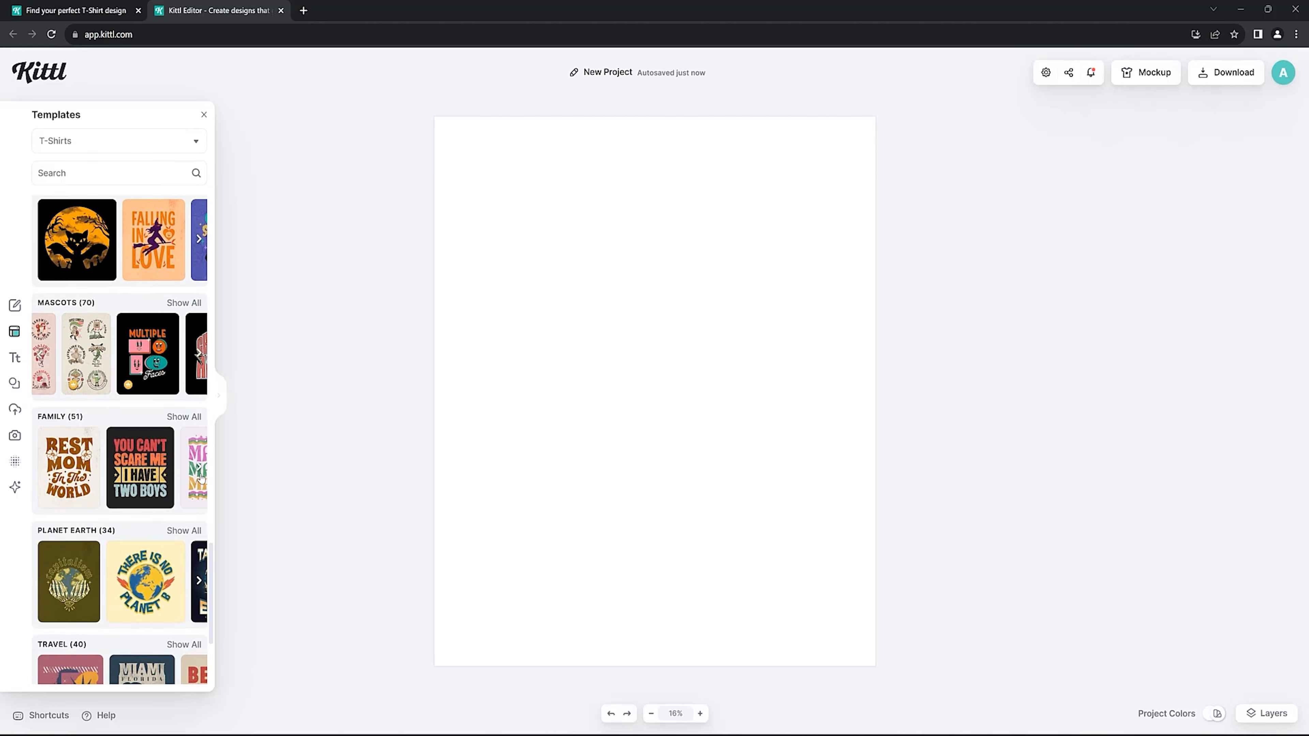
left_click(199, 471)
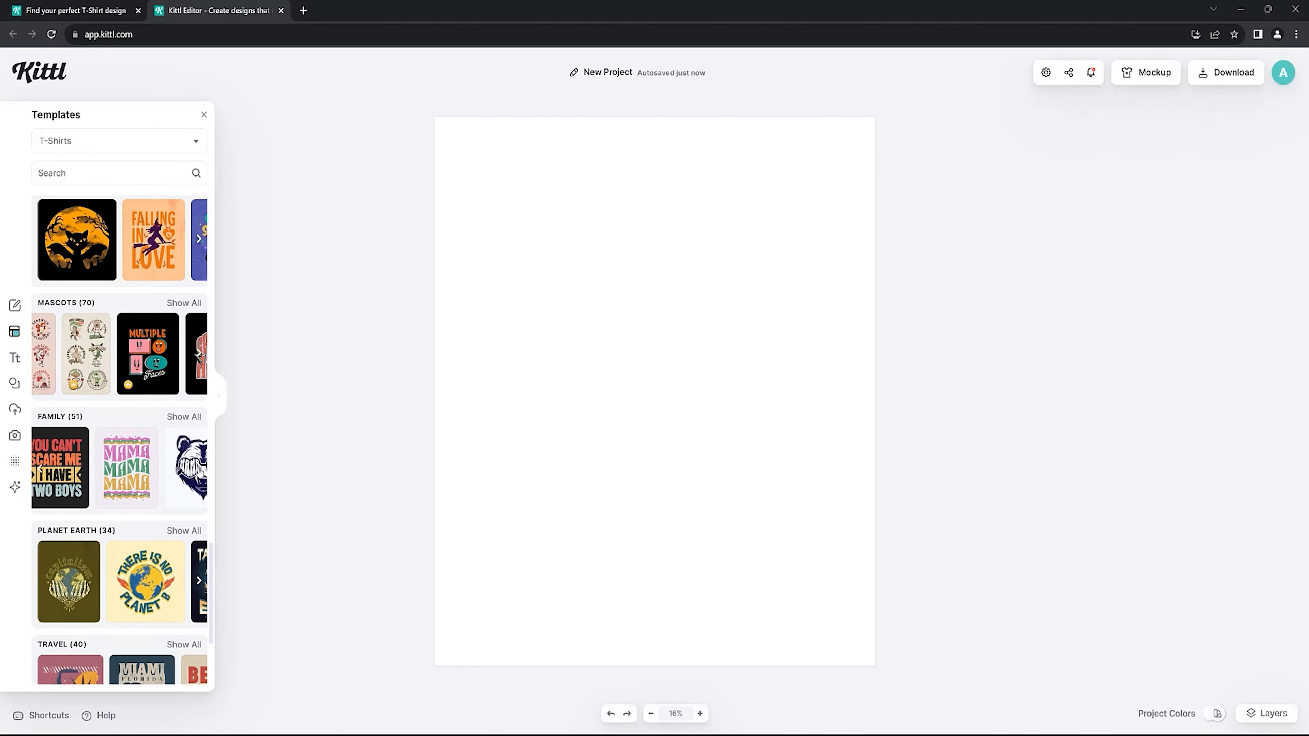
left_click(200, 472)
left_click(39, 471)
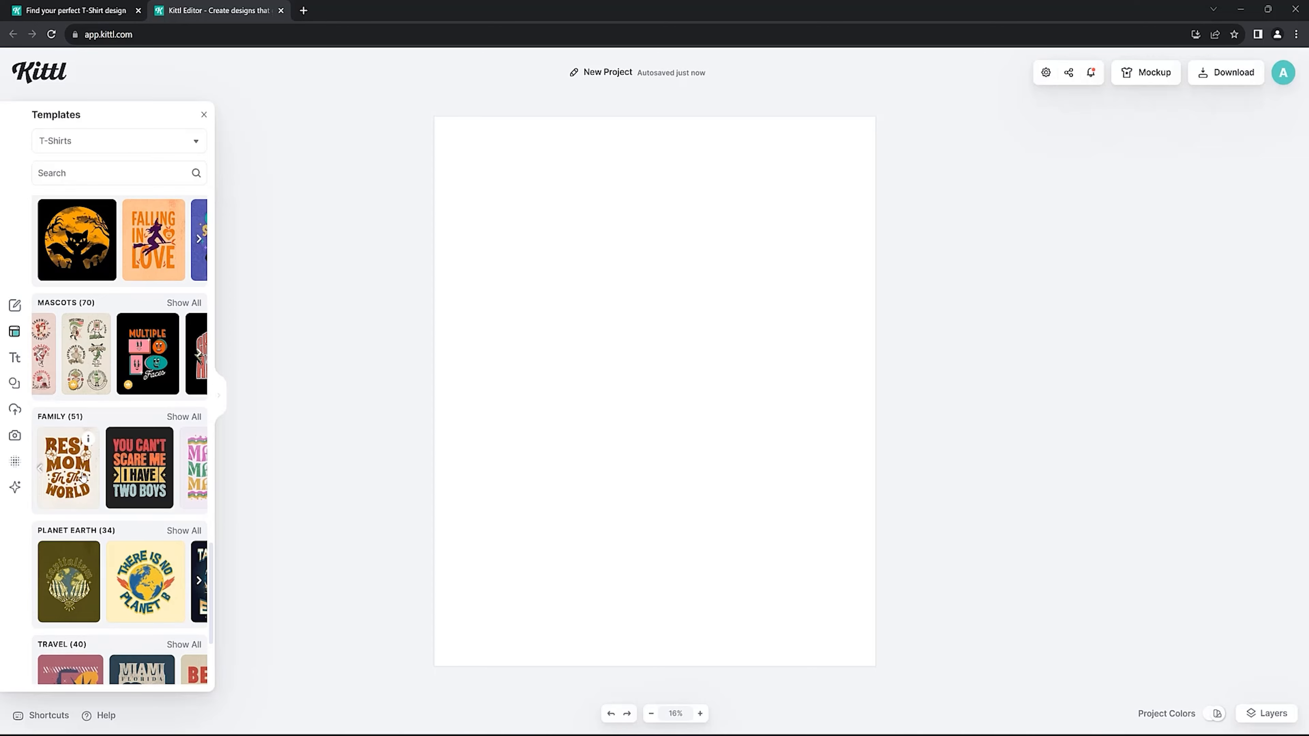
scroll(95, 475, "down", 3)
scroll(137, 464, "up", 5)
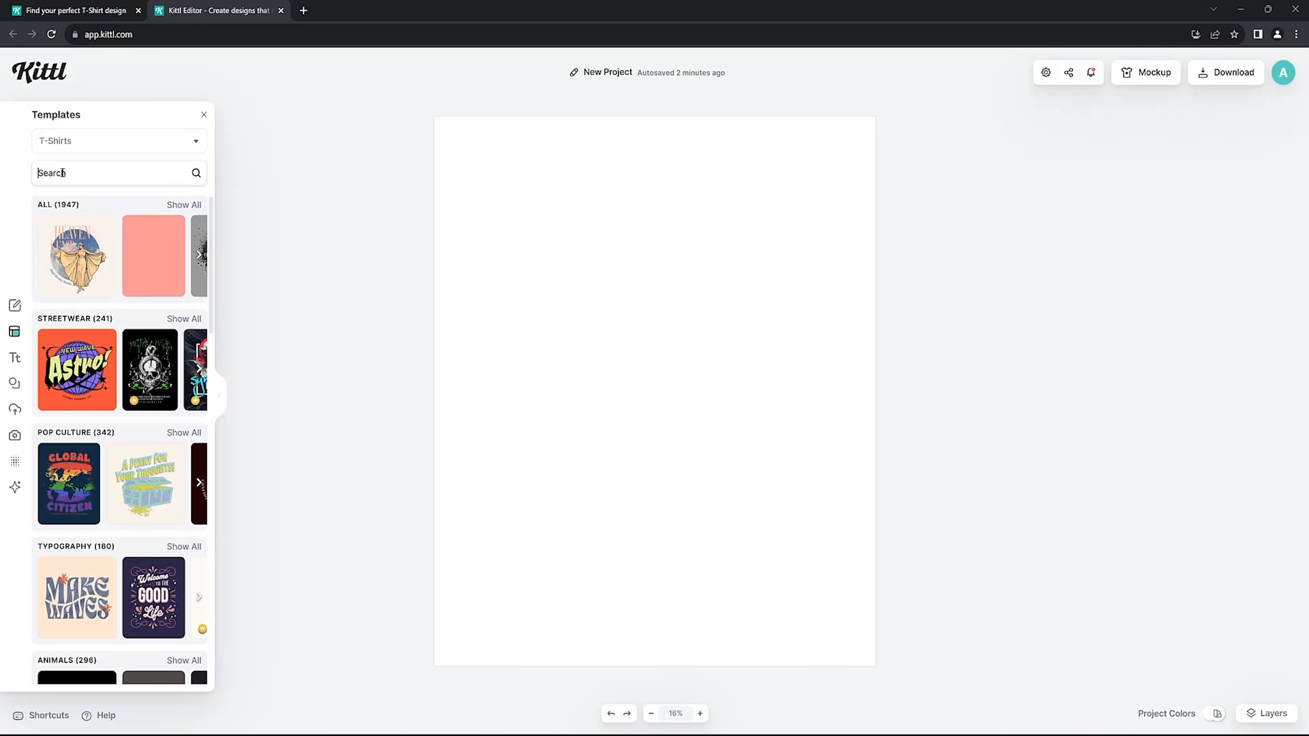
Search the T-shirt templates for "retro art".
left_click(62, 173)
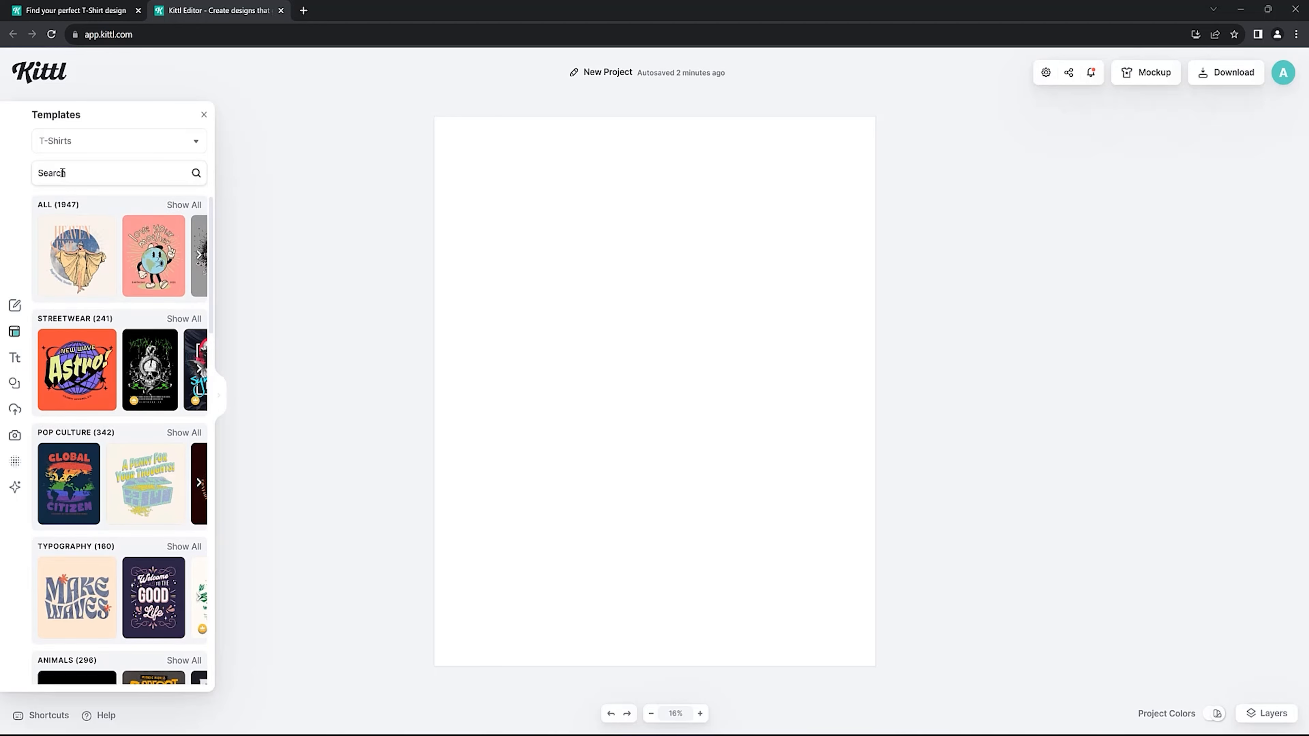
type("retro art")
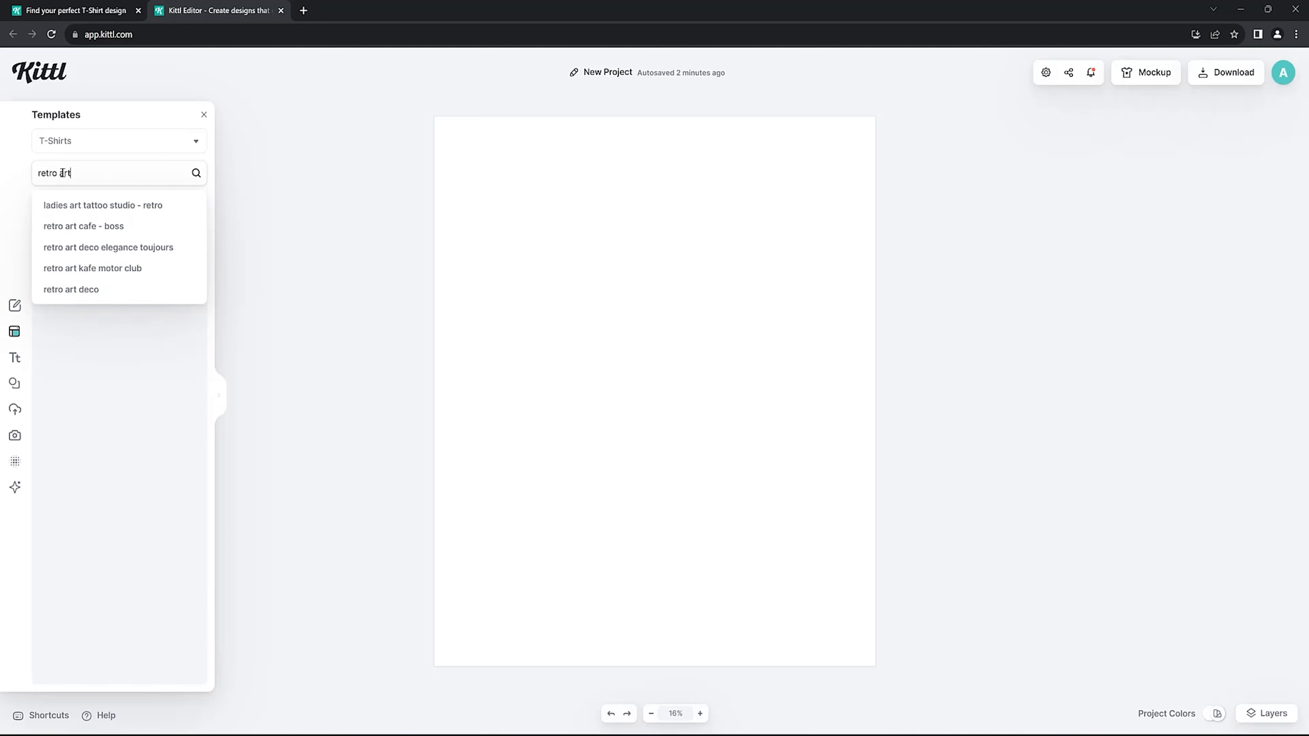
key("Return")
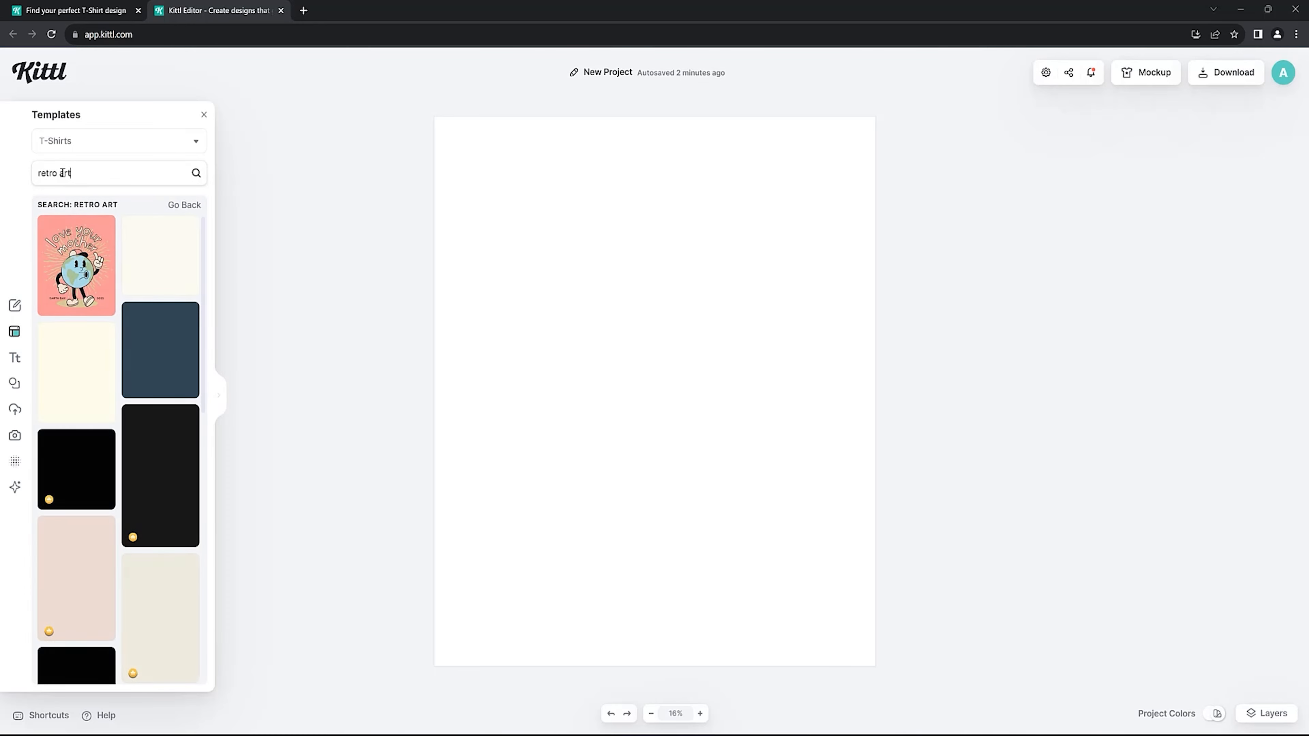
Find the Open Space Trip skeleton astronaut template among the retro art results and load it onto the blank canvas.
scroll(124, 294, "down", 7)
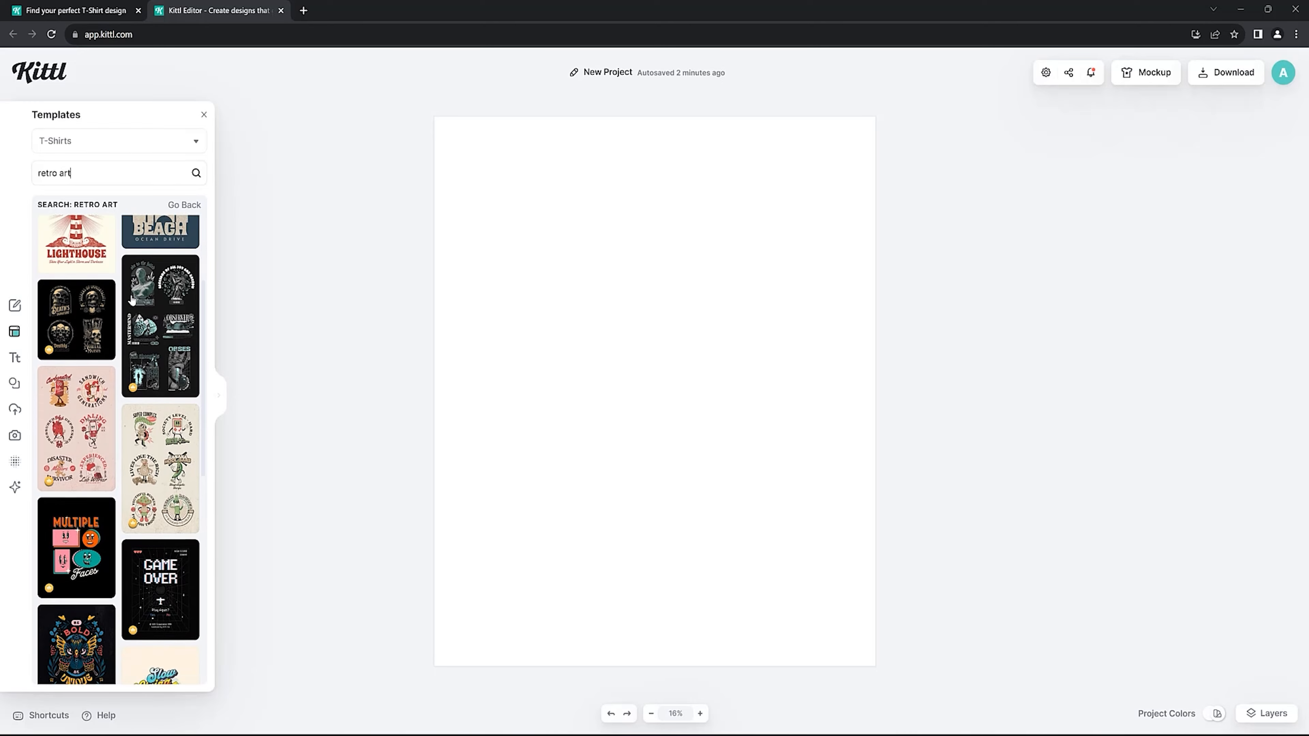
scroll(132, 300, "down", 11)
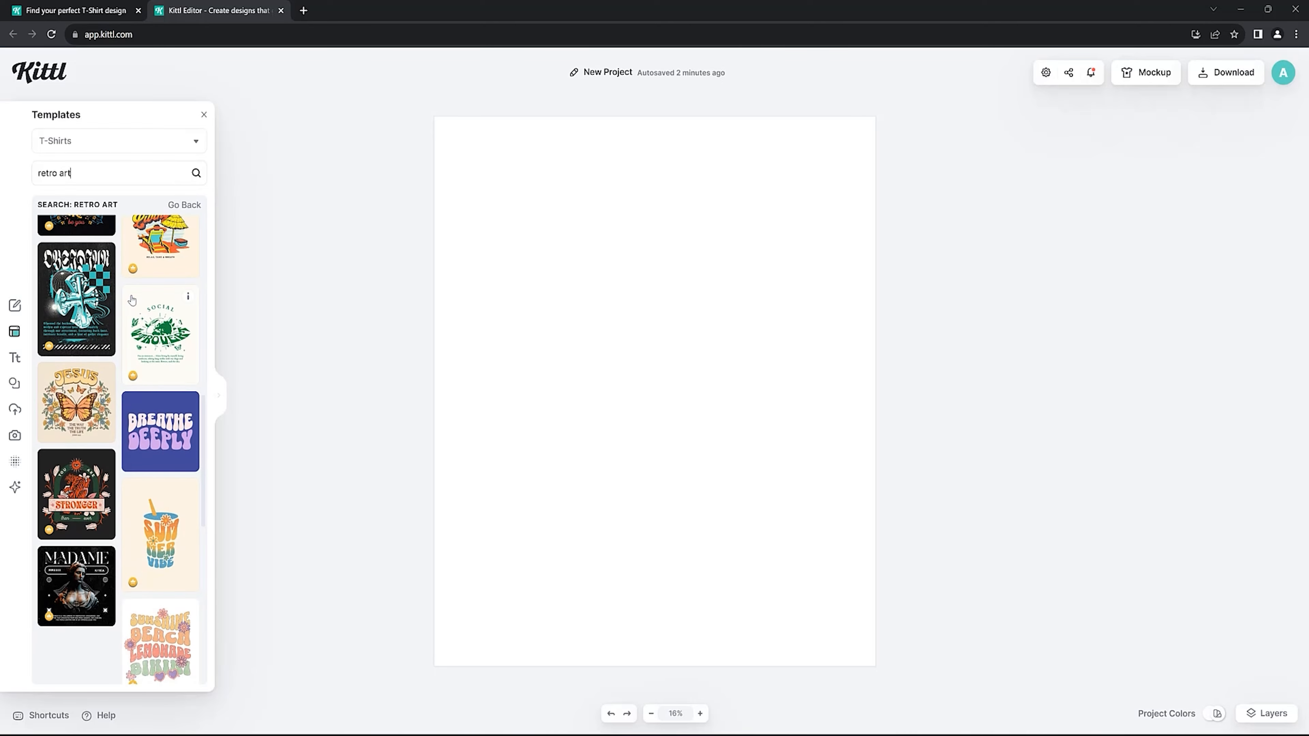
scroll(132, 300, "down", 15)
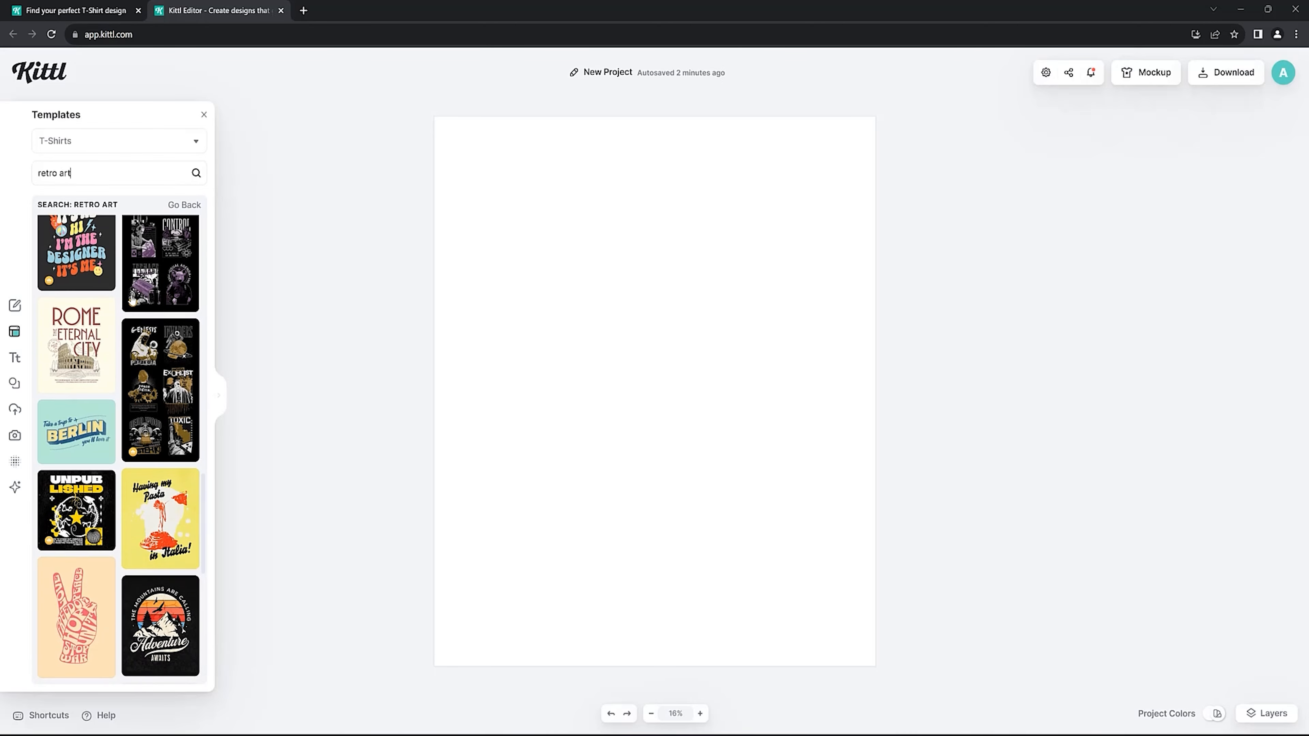
scroll(132, 300, "down", 15)
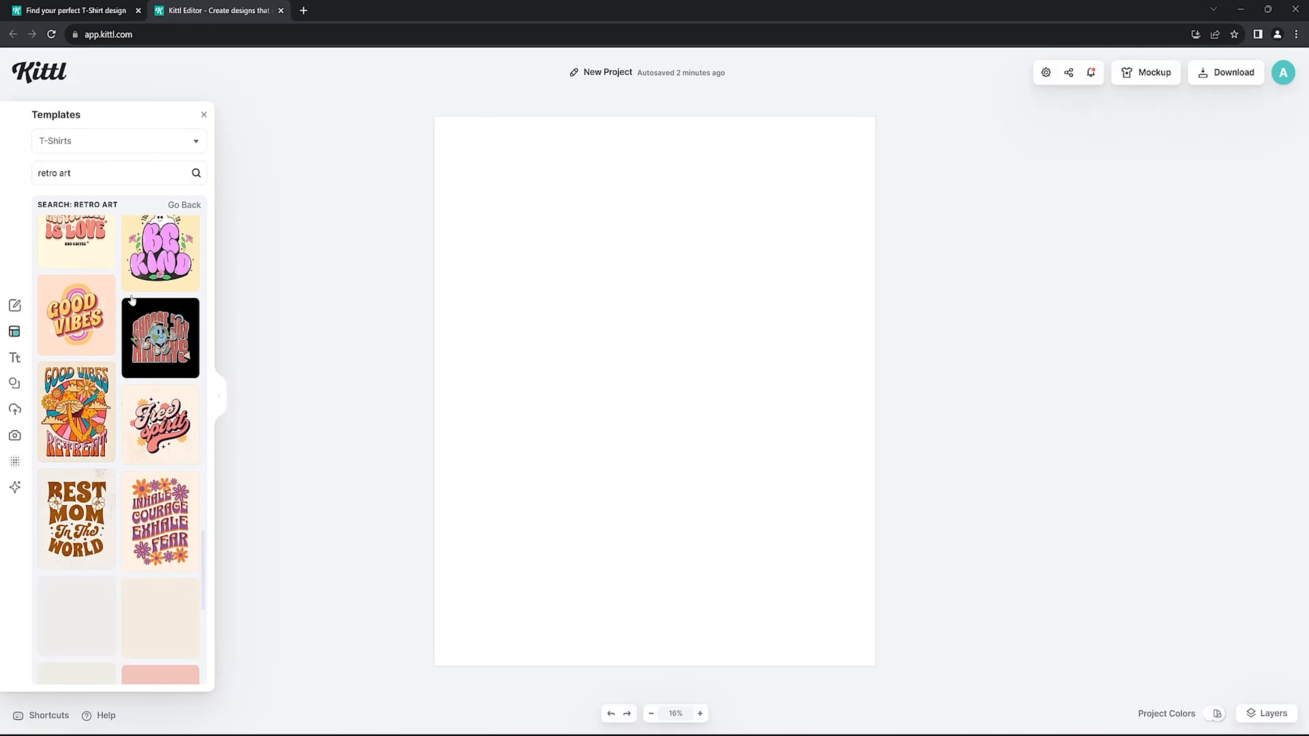
scroll(132, 300, "down", 5)
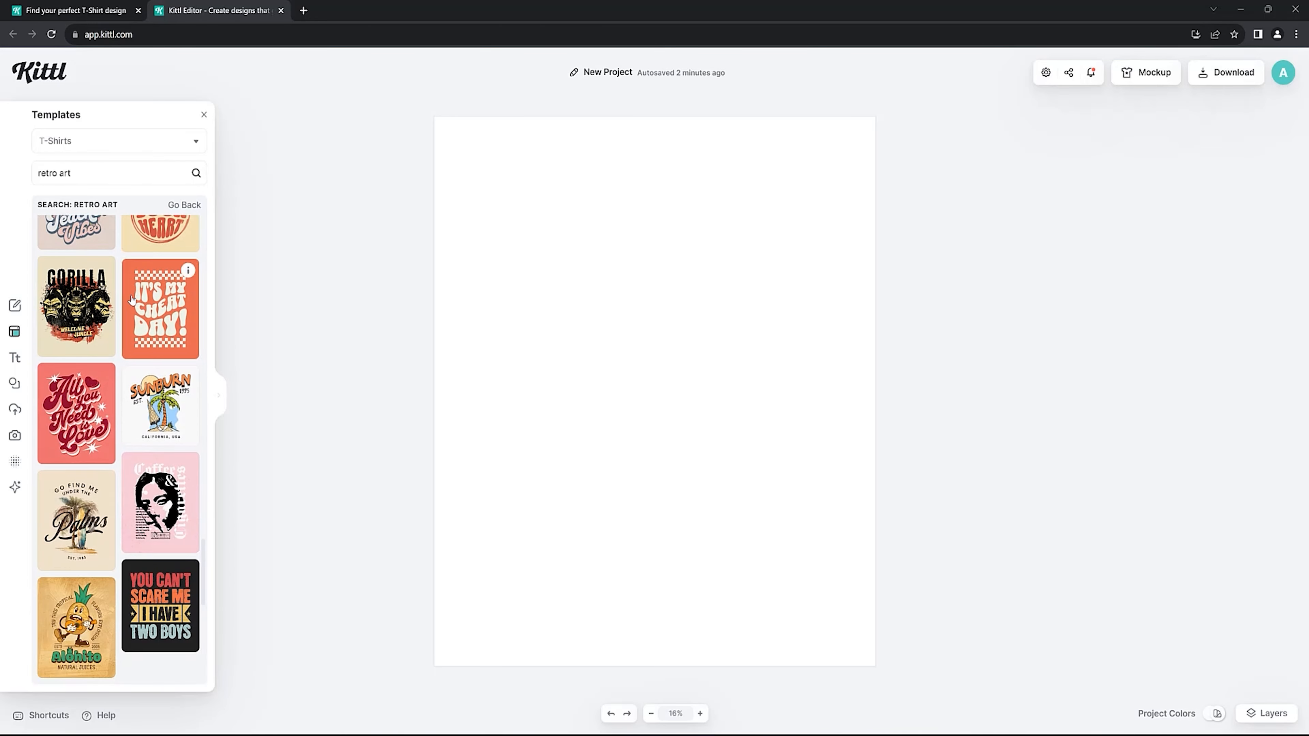
scroll(127, 375, "down", 10)
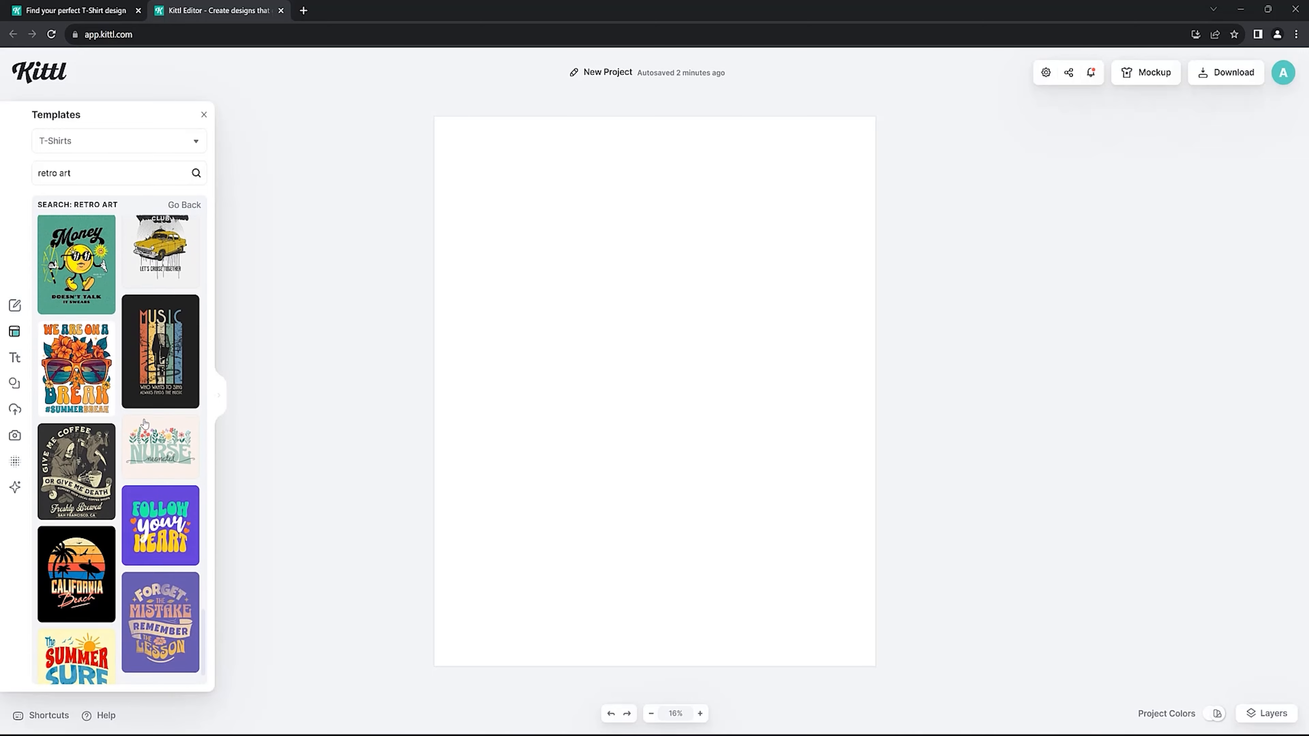
scroll(145, 423, "down", 15)
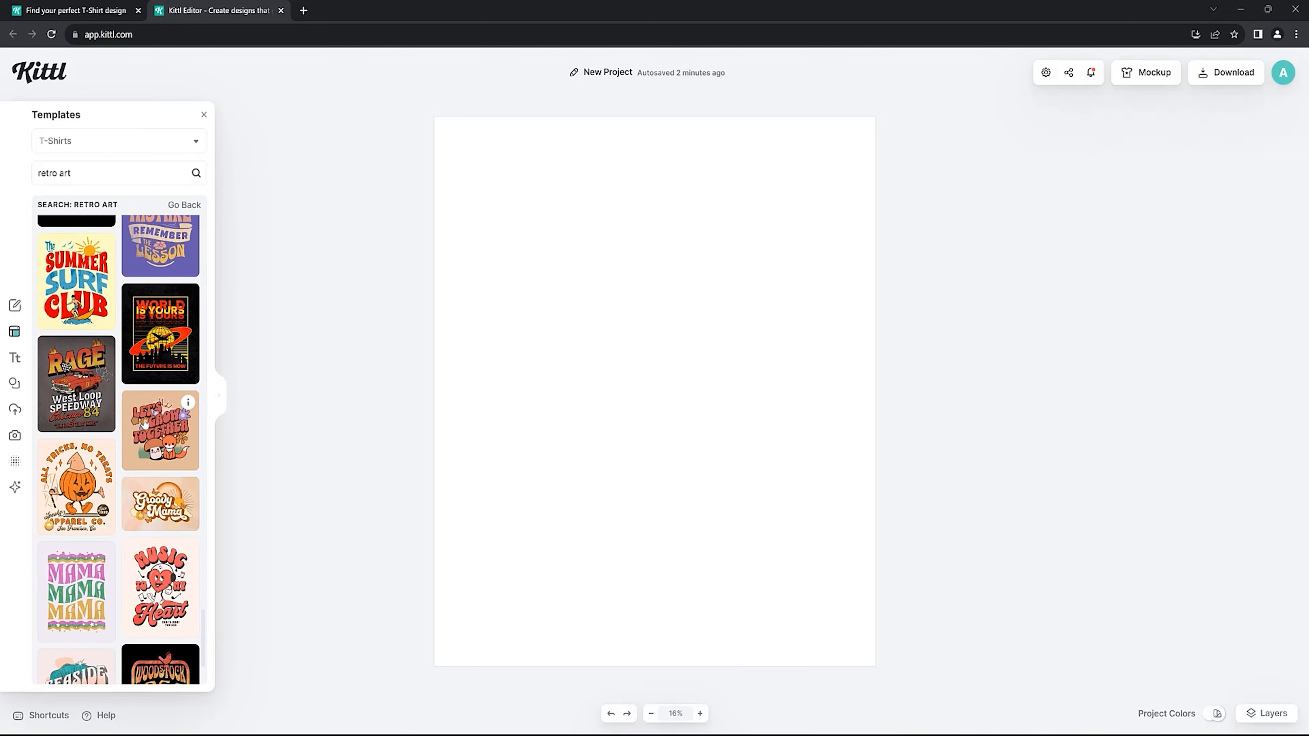
scroll(145, 422, "down", 15)
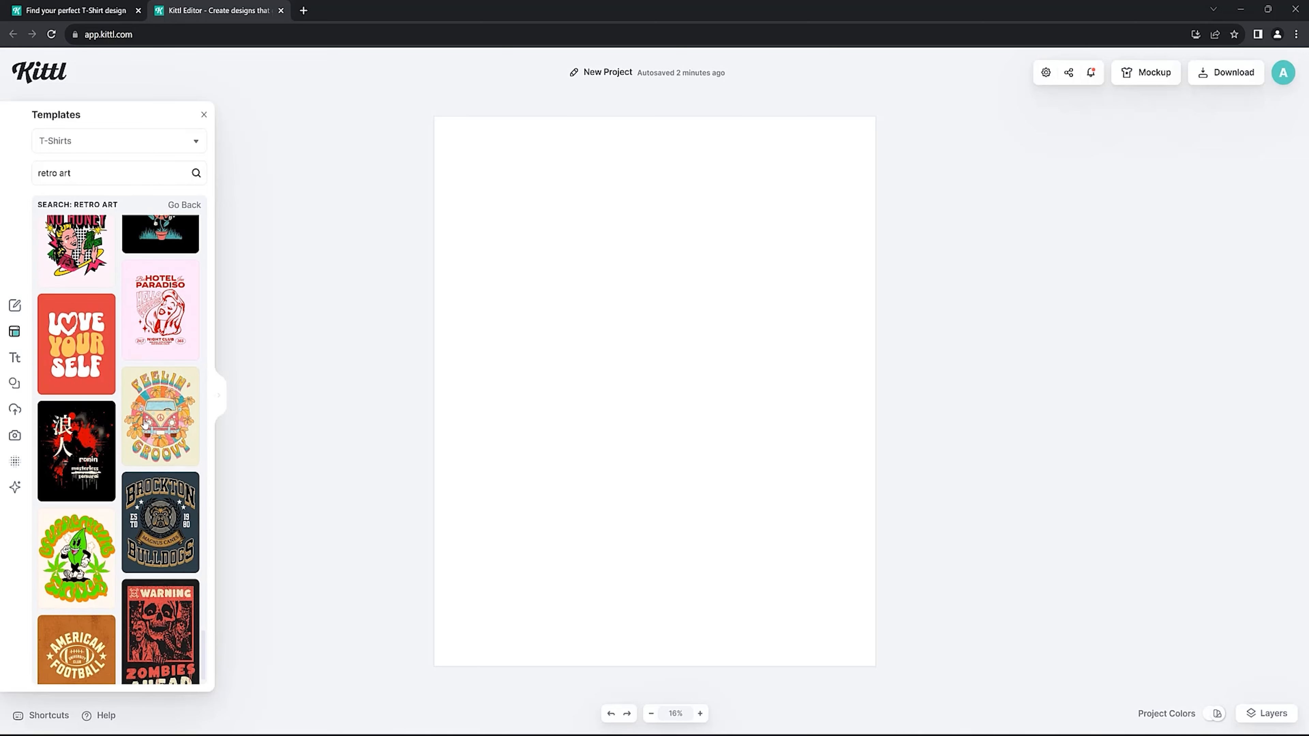
scroll(145, 423, "down", 15)
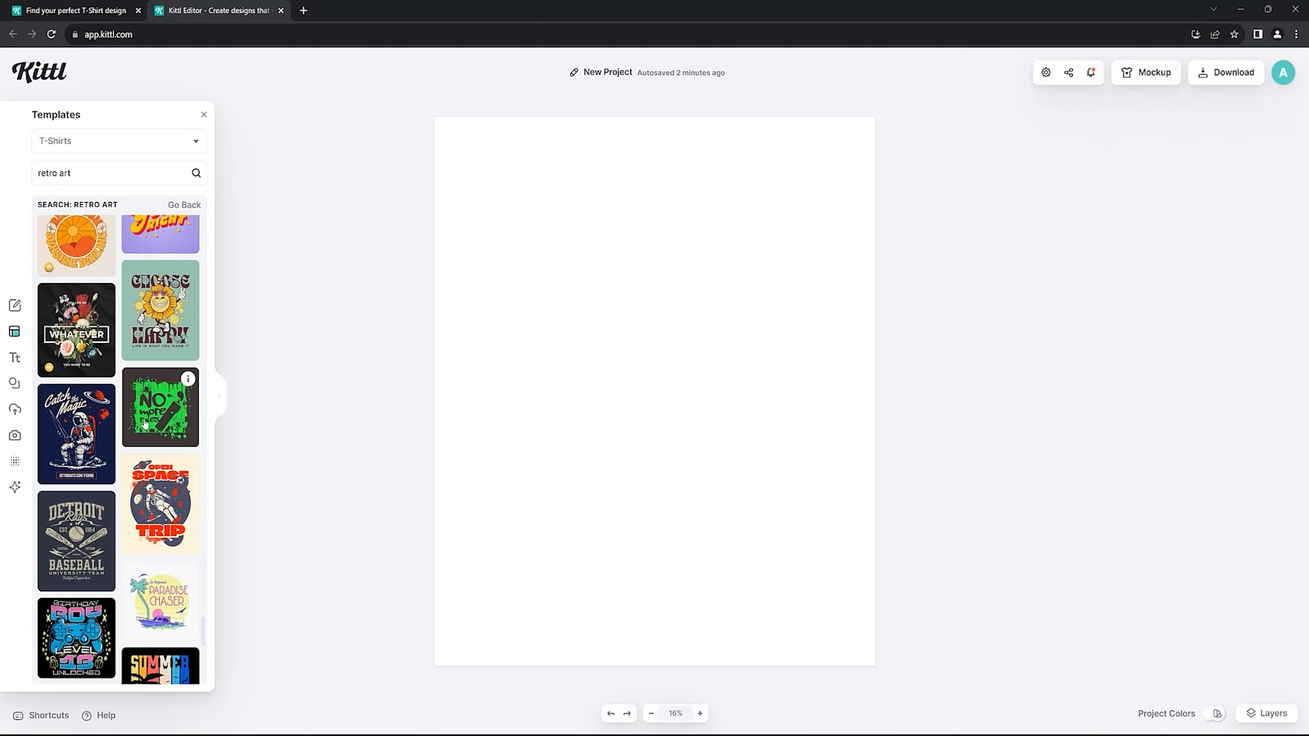
left_click(160, 517)
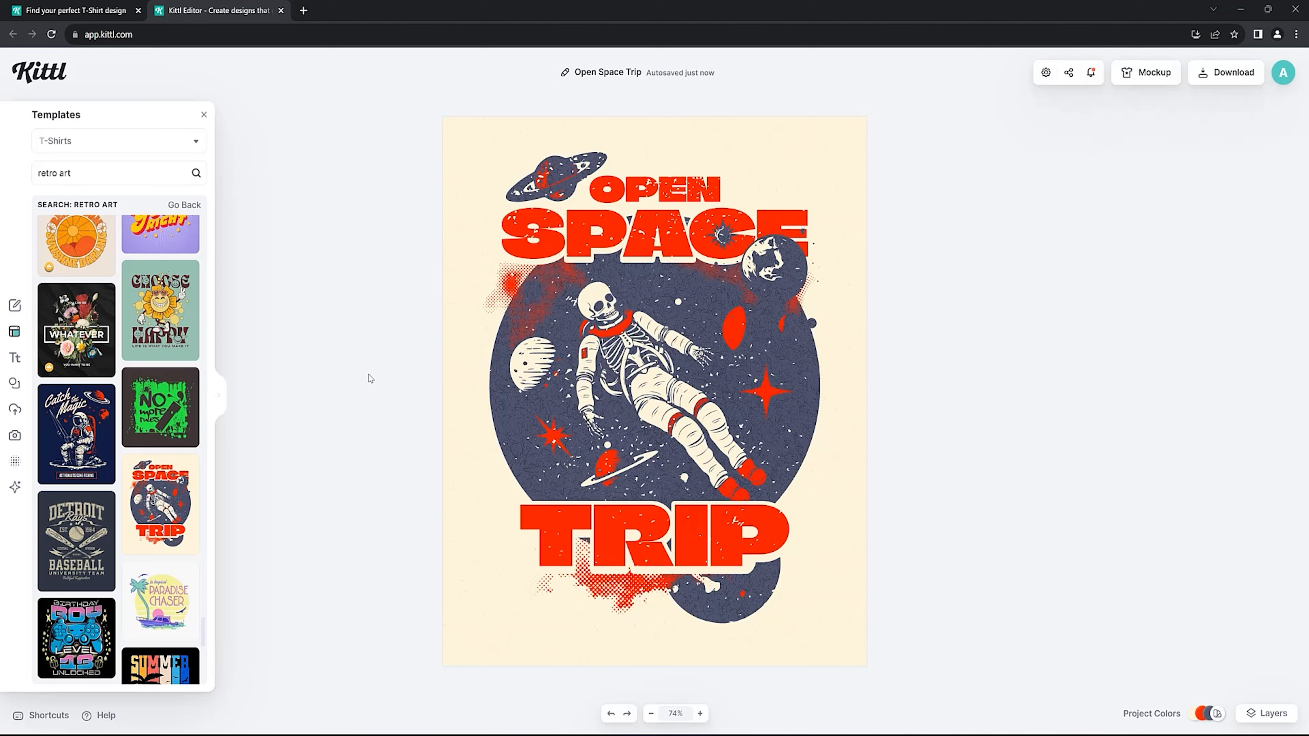
Replace the word OPEN at the top of the design with "OUT".
left_click(612, 192)
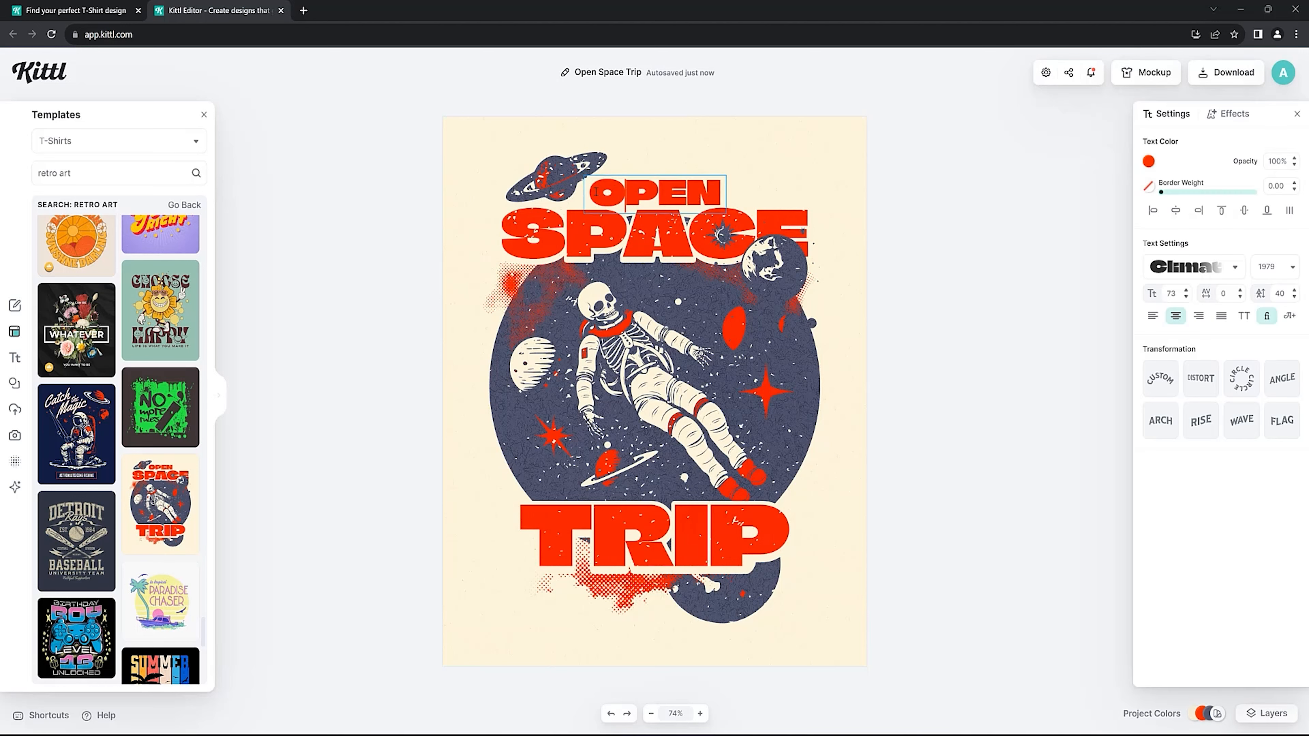
left_click_drag(596, 192, 710, 192)
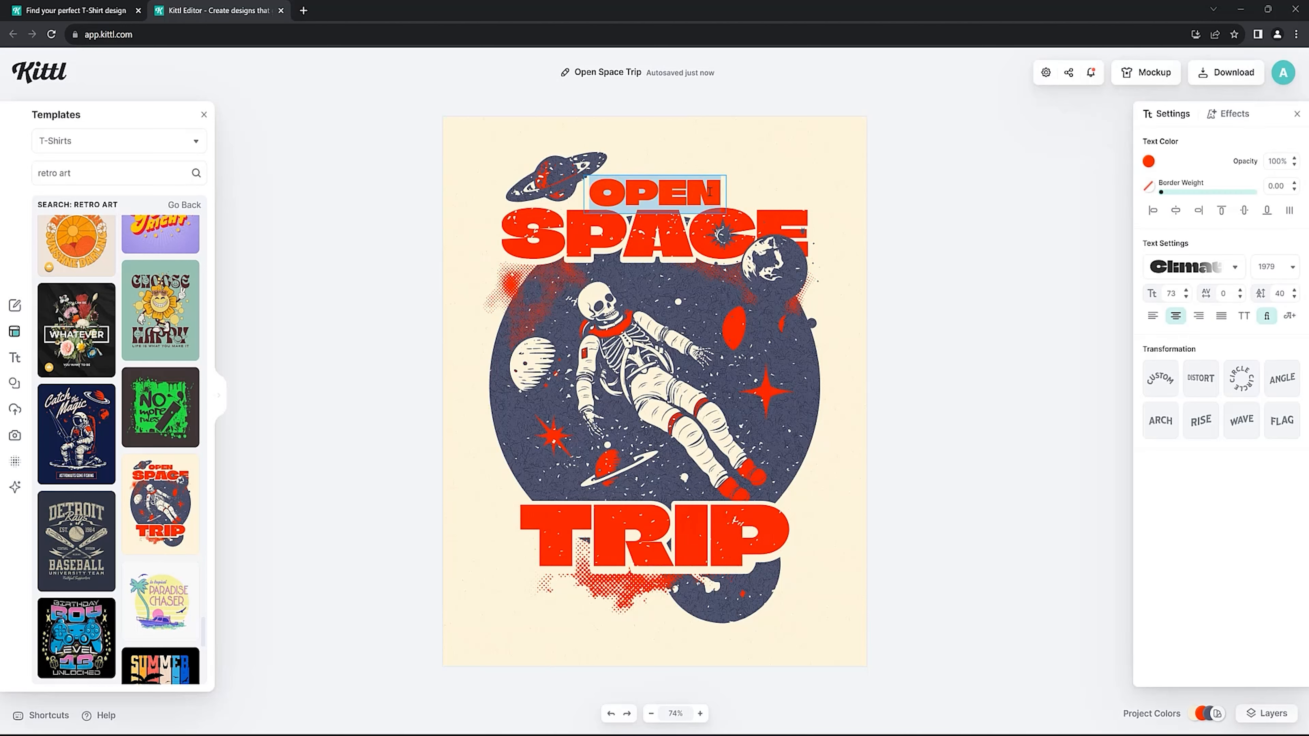
type("OUT")
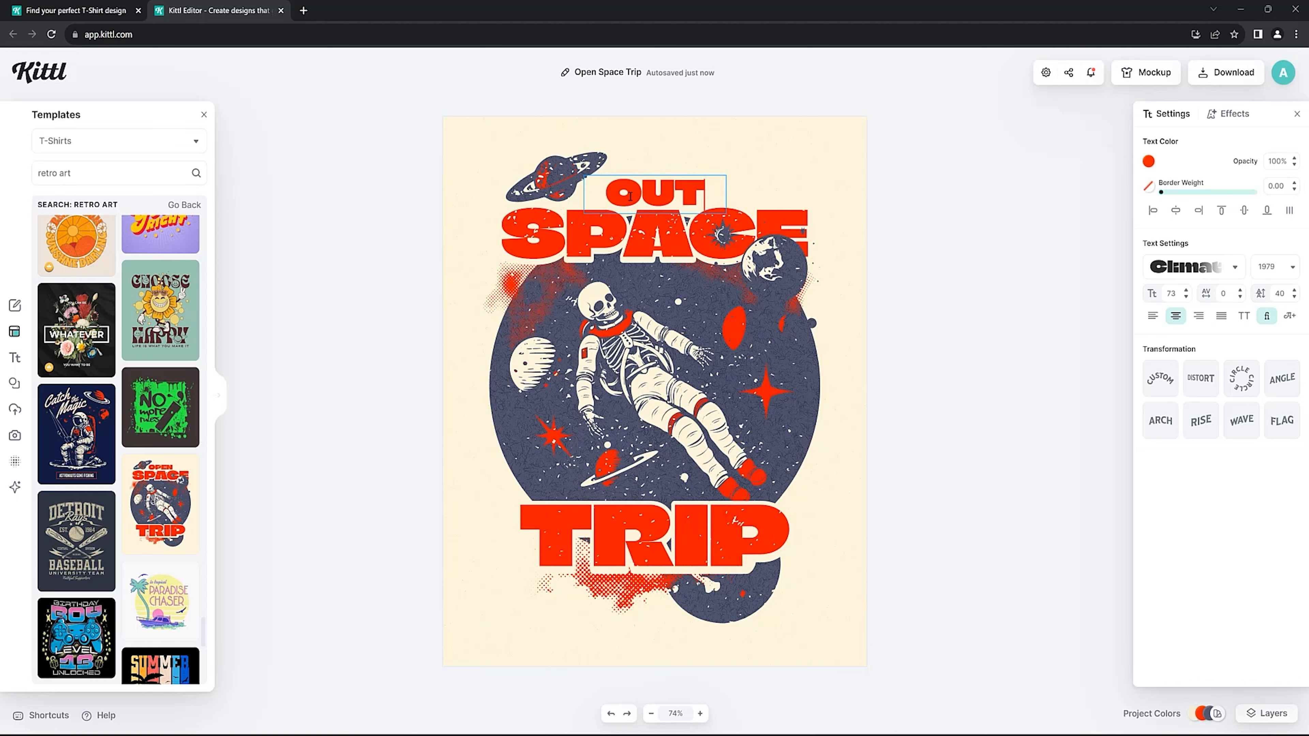
Replace the word SPACE with "of the box" and widen its text box so the phrase fits on one line.
type("of the box")
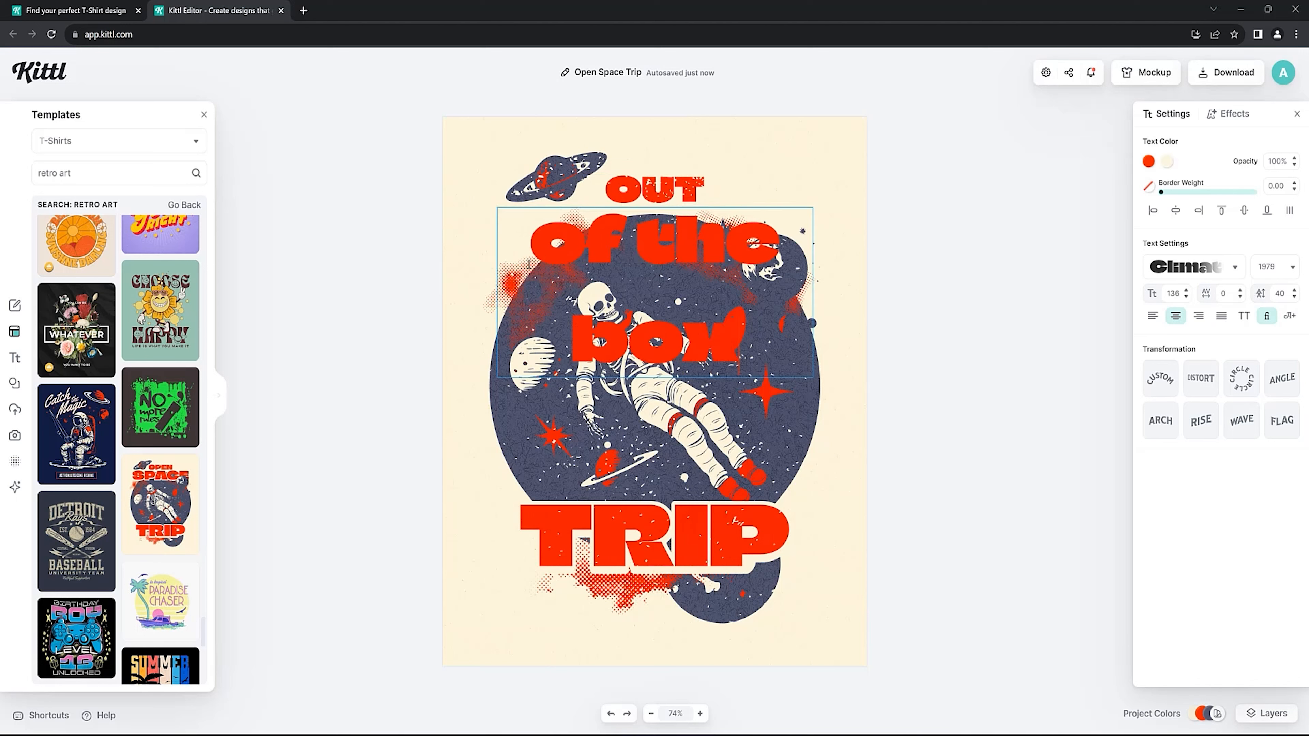
key("Escape")
left_click_drag(489, 272, 430, 272)
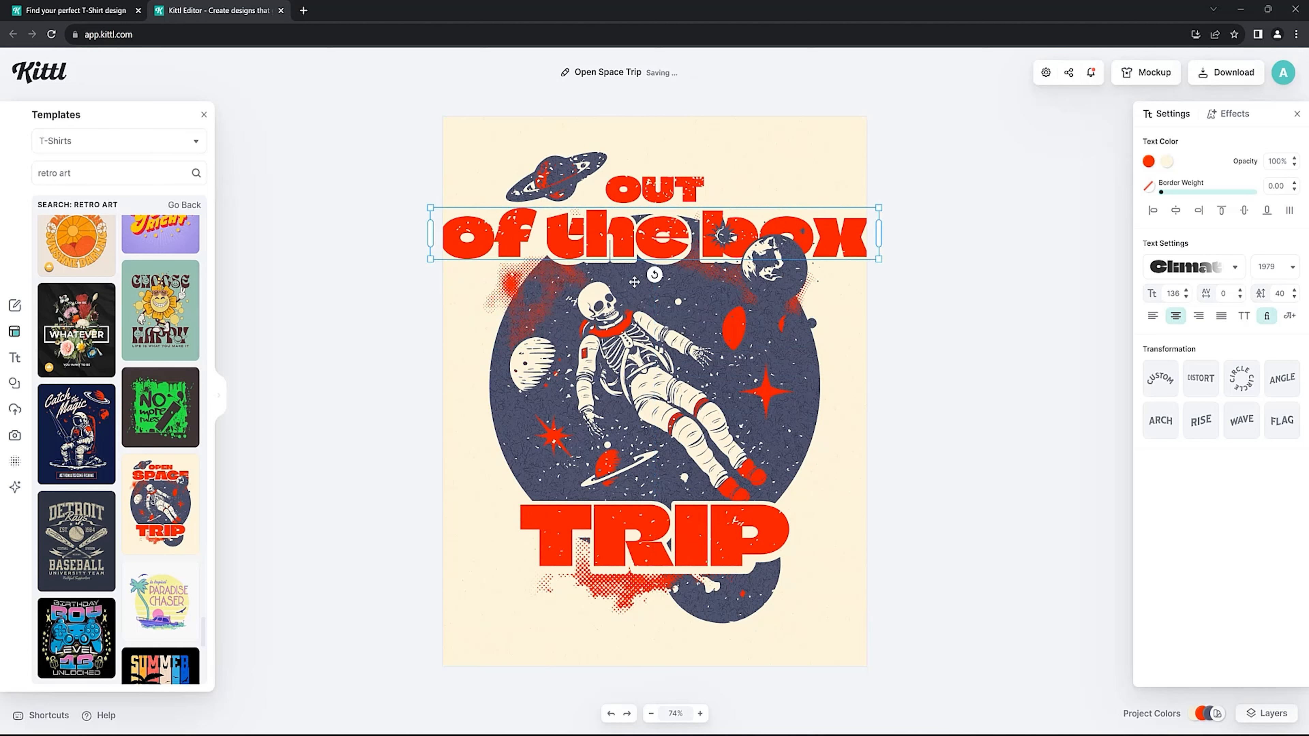
Reduce the font size of the "of the box" line so it sits inside the artboard with a margin on both sides.
left_click(1187, 291)
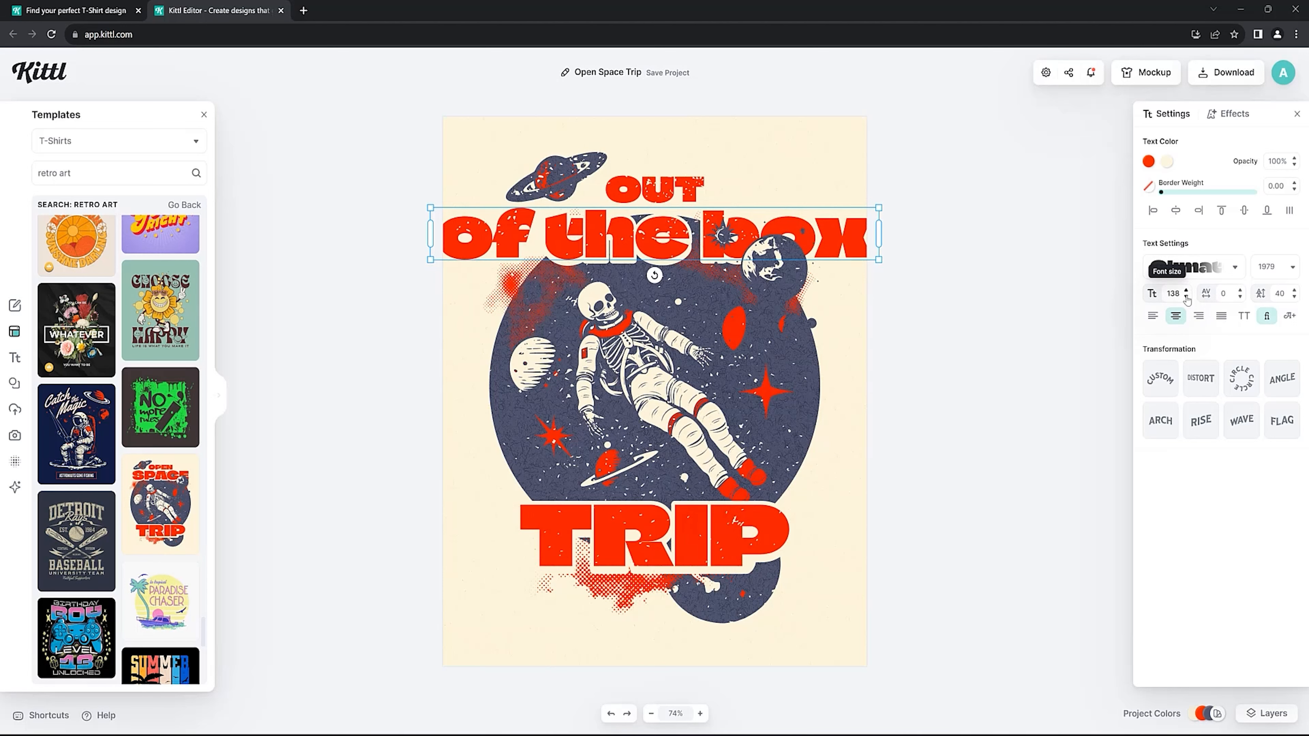
left_click(1186, 298)
left_click(1187, 298)
left_click(1186, 297)
left_click(1186, 297)
left_click(1187, 298)
left_click(1186, 297)
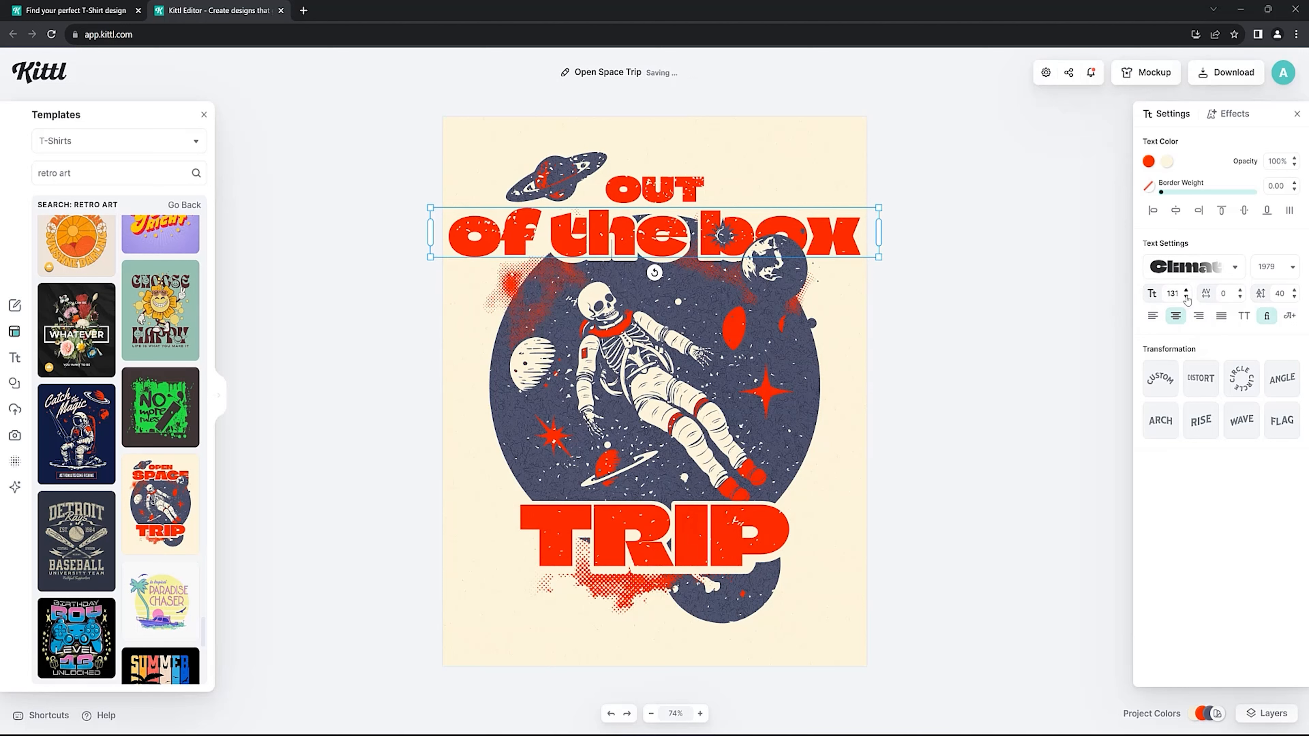
left_click(1186, 298)
left_click(1187, 297)
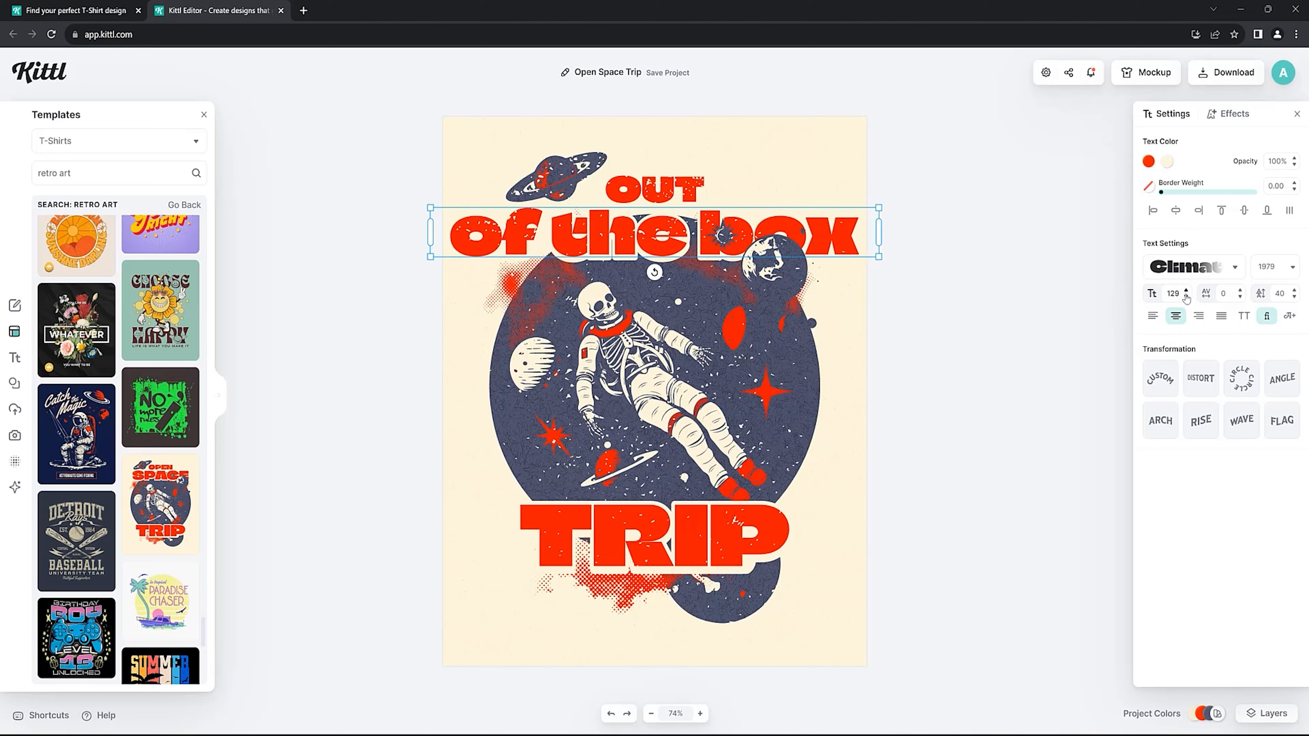
left_click(1187, 297)
left_click(1187, 298)
left_click(1186, 298)
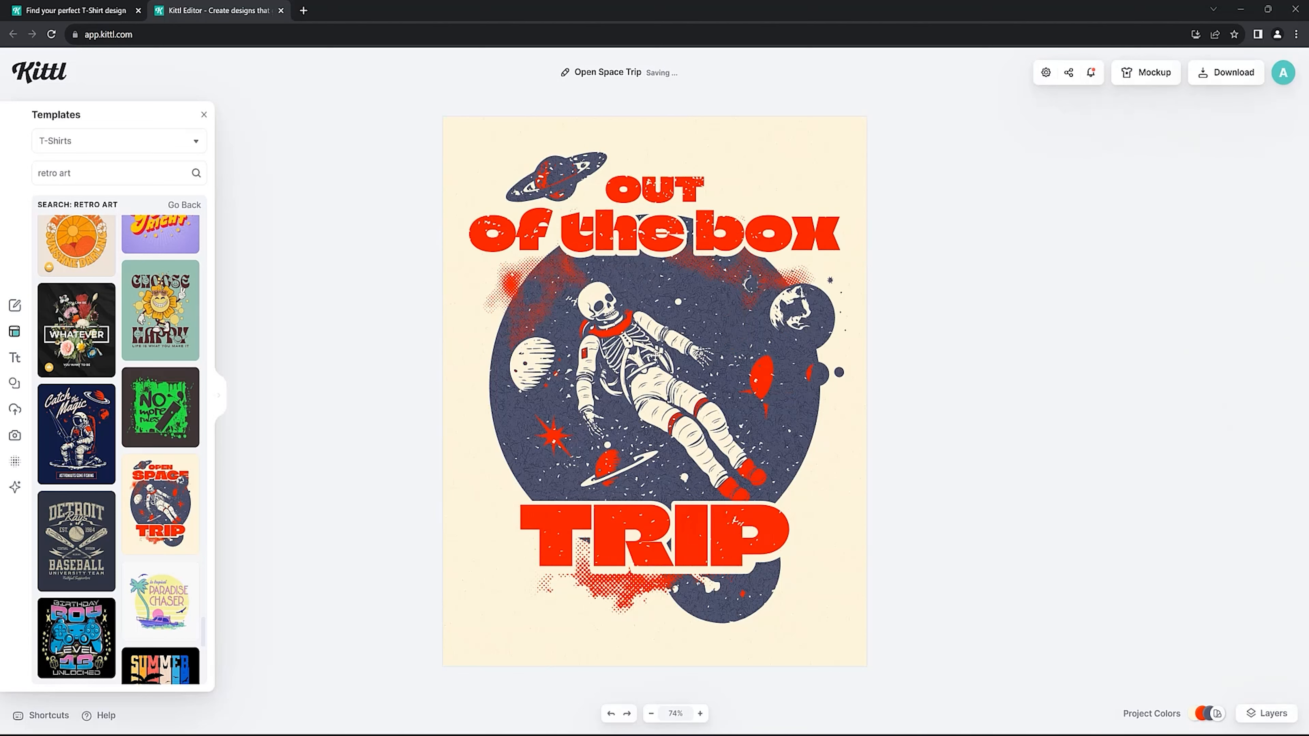
Delete the skeleton astronaut and the large dark circle behind it from the middle of the design.
left_click(649, 361)
left_click_drag(614, 363, 646, 364)
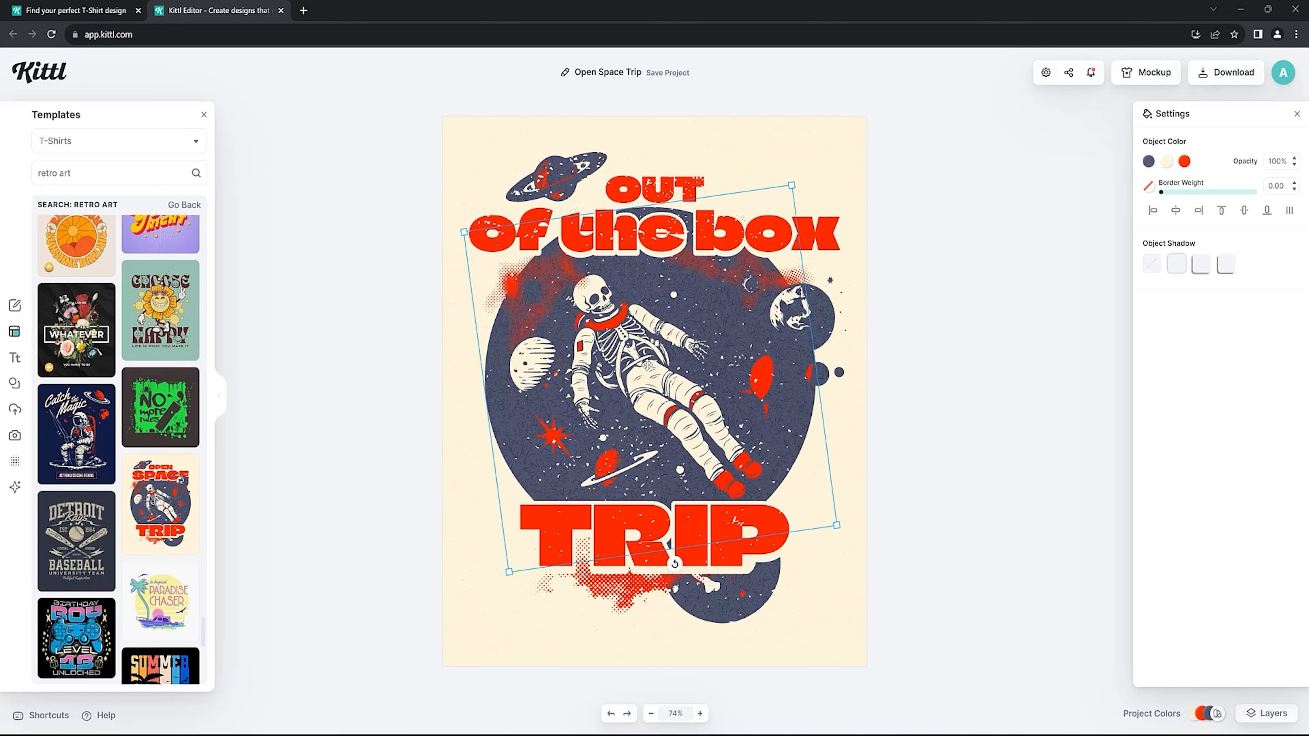
key("Delete")
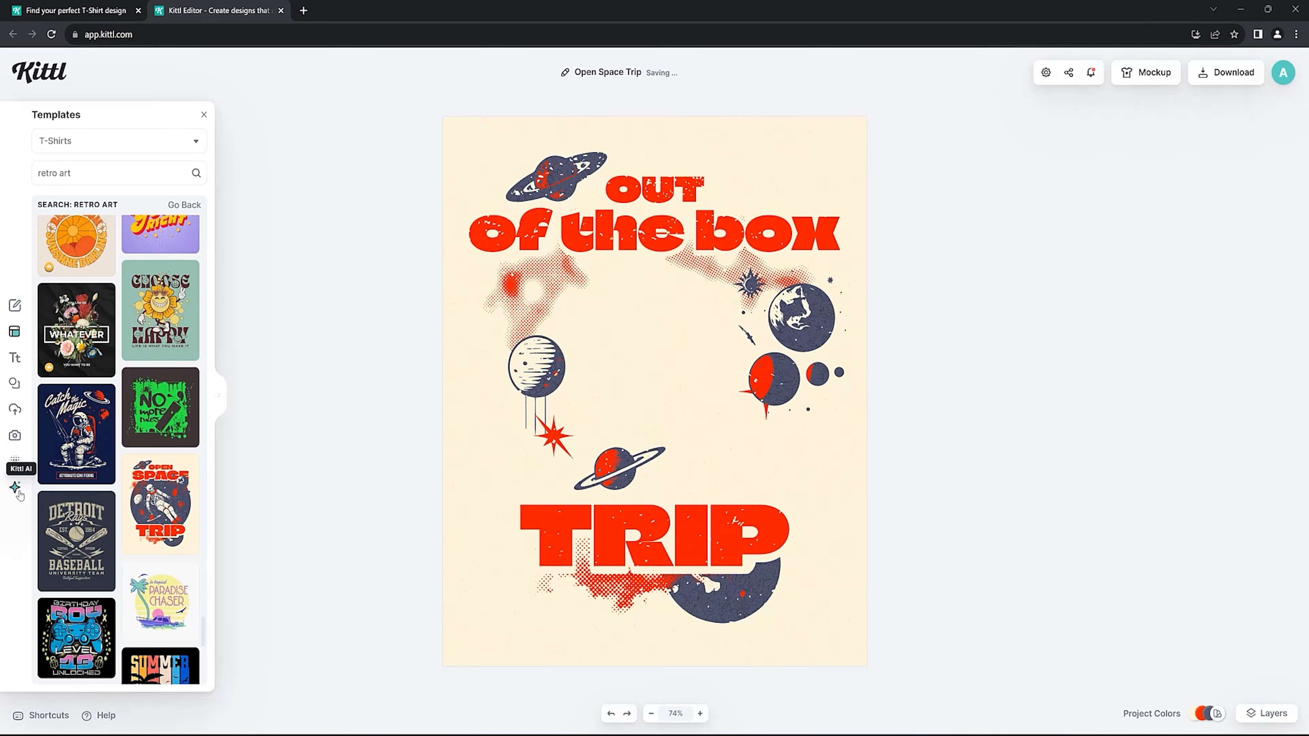
Generate an AI image from the prompt "A Pizza" in the Vector Art style.
left_click(15, 488)
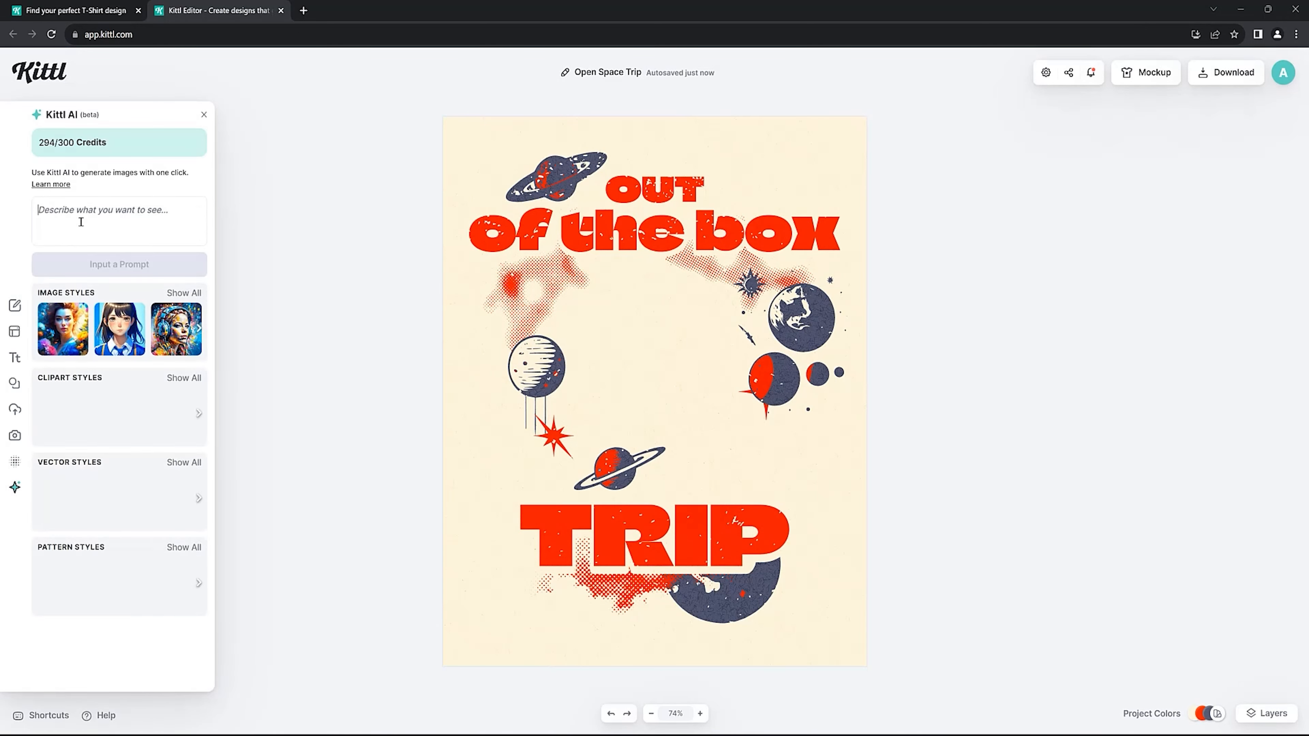
left_click(81, 222)
type("A Pizza")
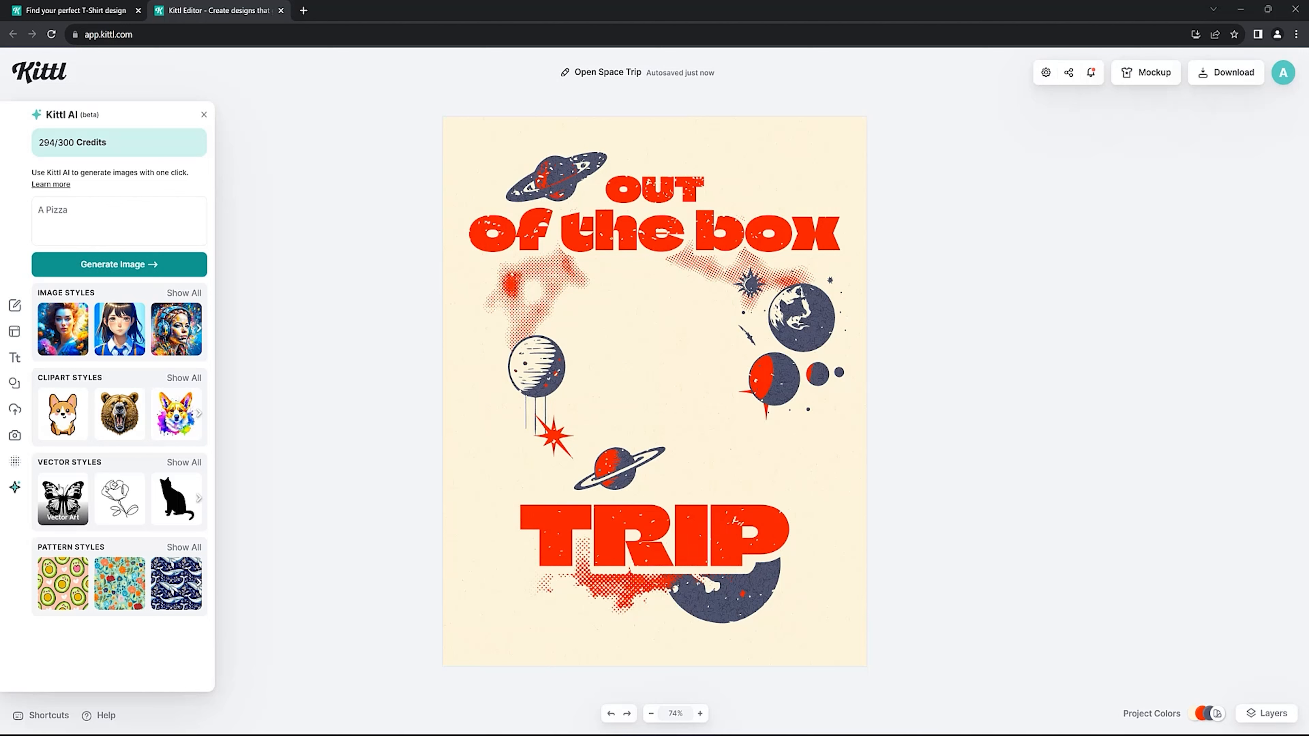
left_click(68, 496)
left_click(105, 269)
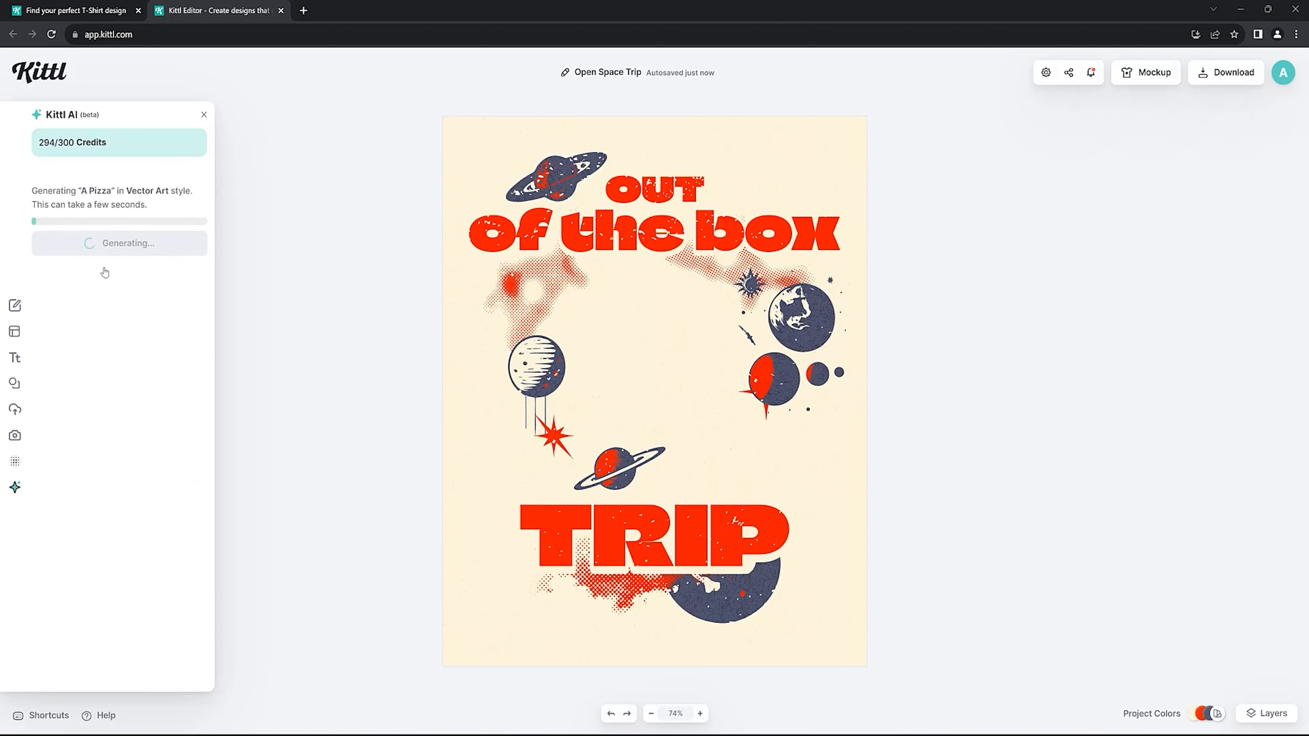
Replace the word TRIP in the lower part of the design with "PIZZA".
left_click(587, 527)
double_click(588, 527)
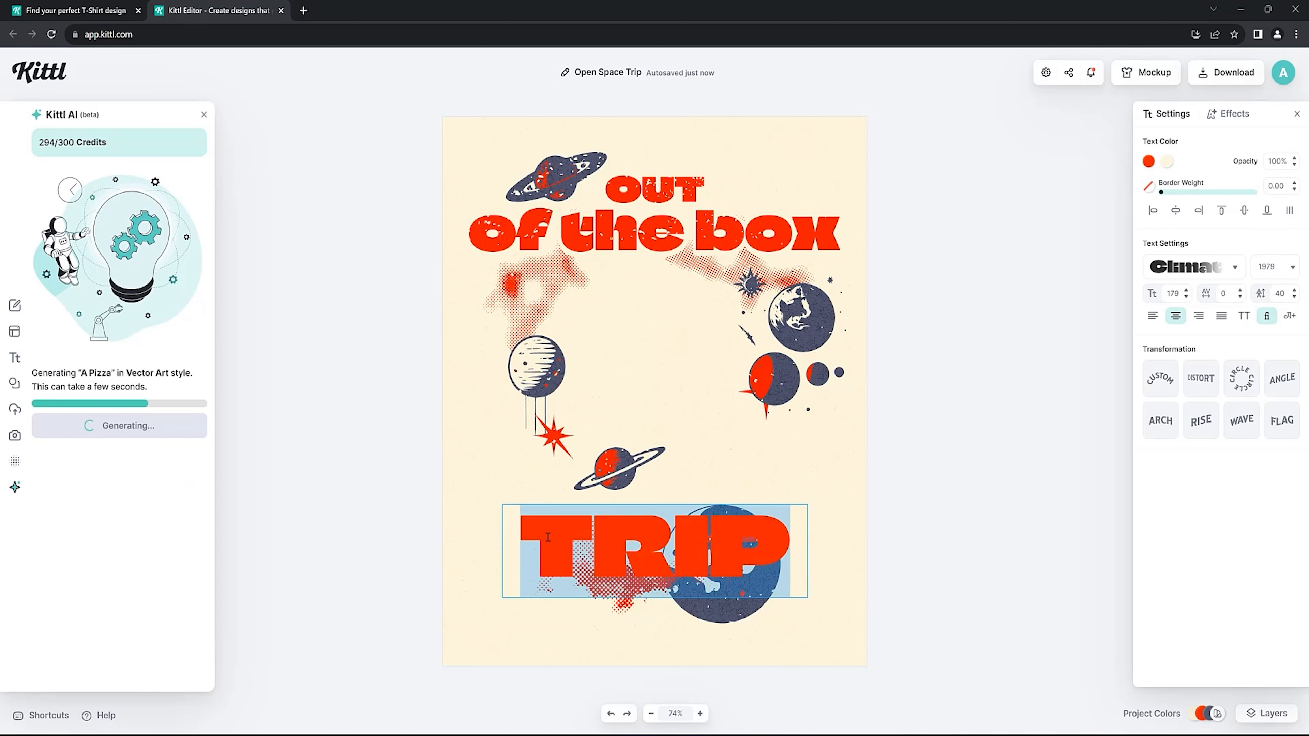
left_click(525, 538)
left_click_drag(702, 549, 777, 553)
key("BackSpace")
type("PIZZA")
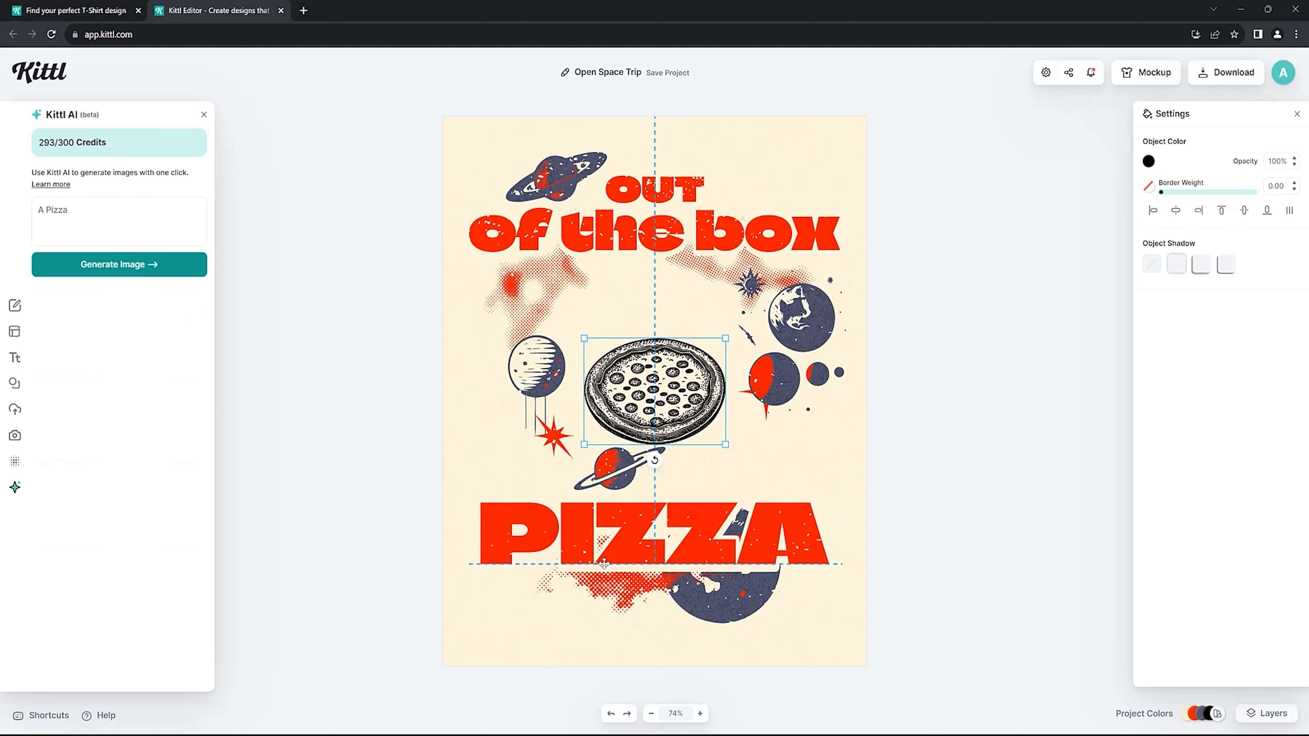
Reduce the font size of the word PIZZA to 163.
left_click(654, 526)
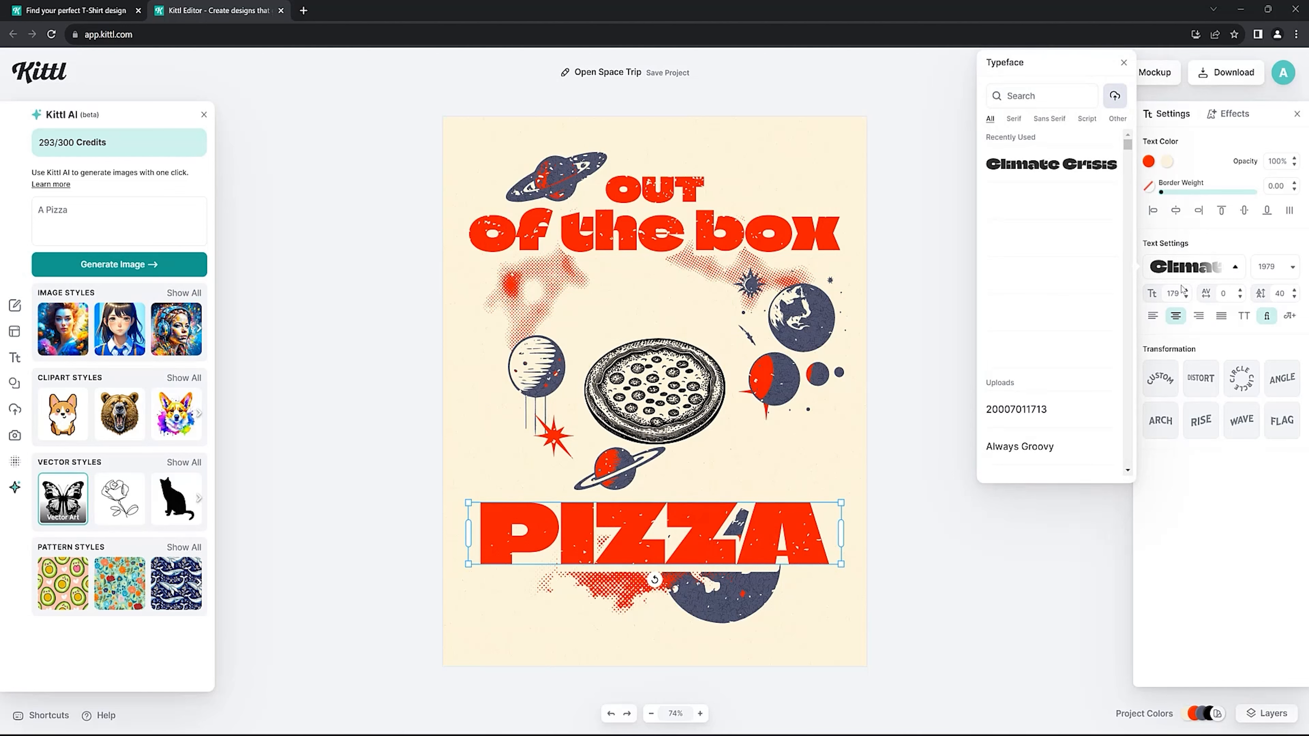
left_click(1235, 266)
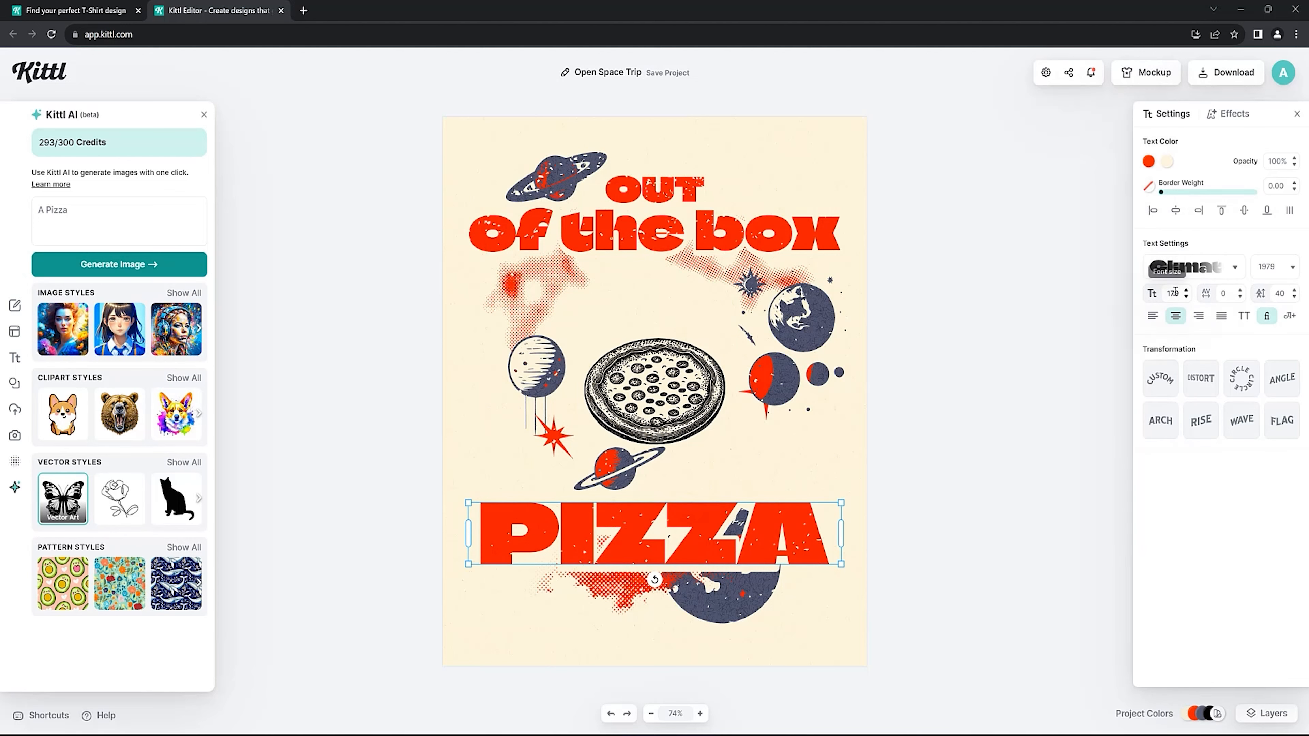
left_click(1186, 290)
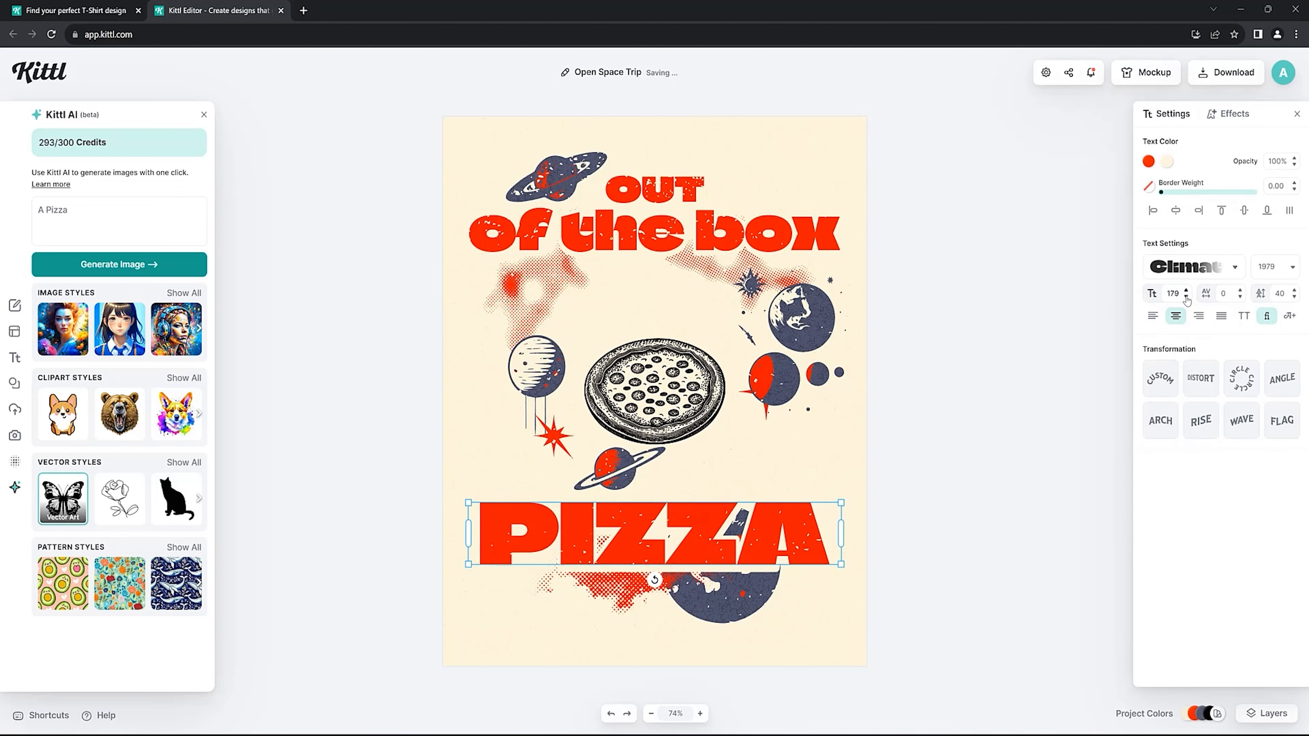
left_click(1186, 297)
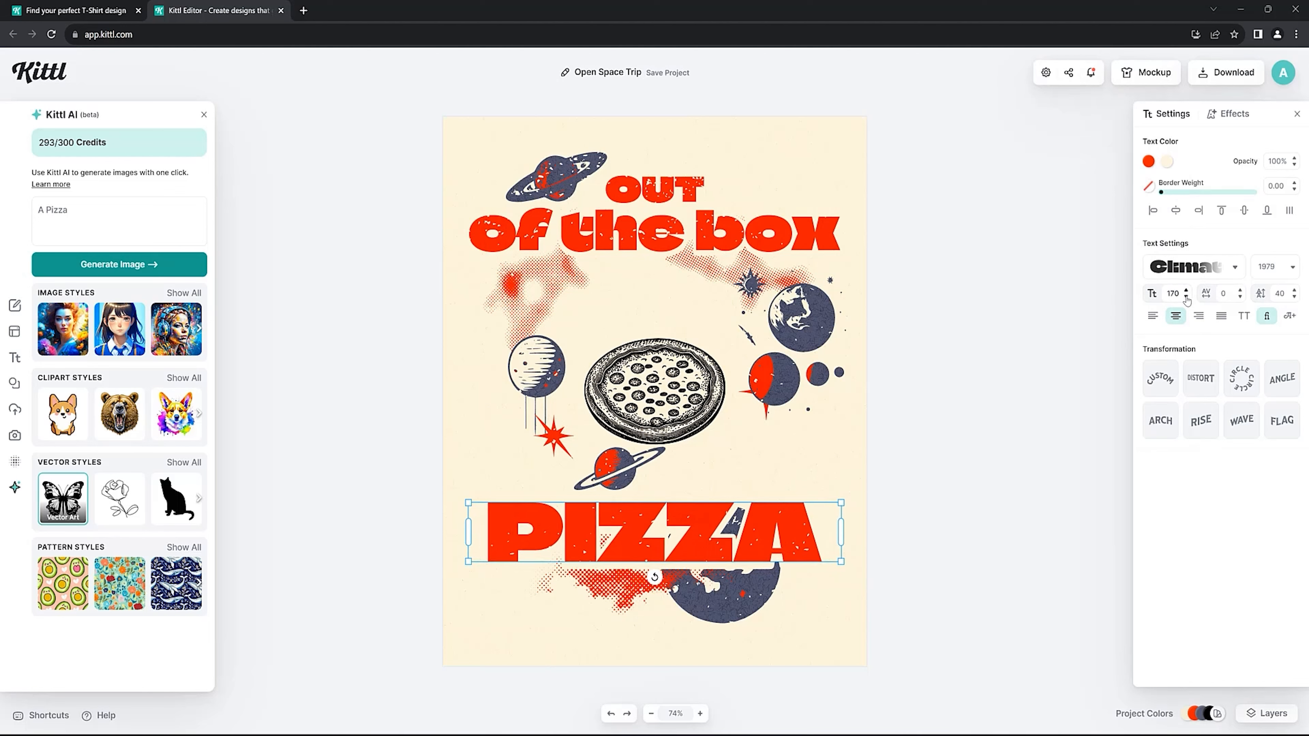
left_click(1187, 298)
left_click(1186, 298)
left_click(1187, 298)
left_click(1186, 297)
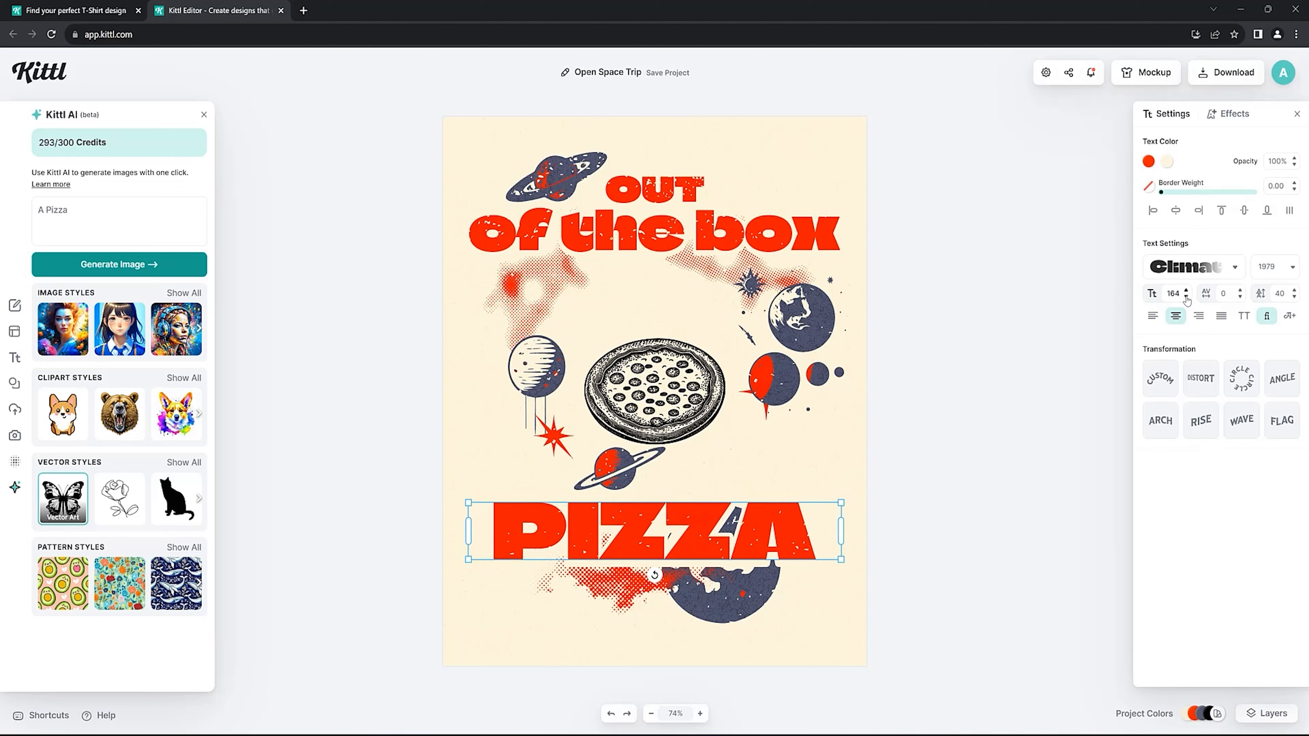
left_click(1187, 297)
left_click(420, 498)
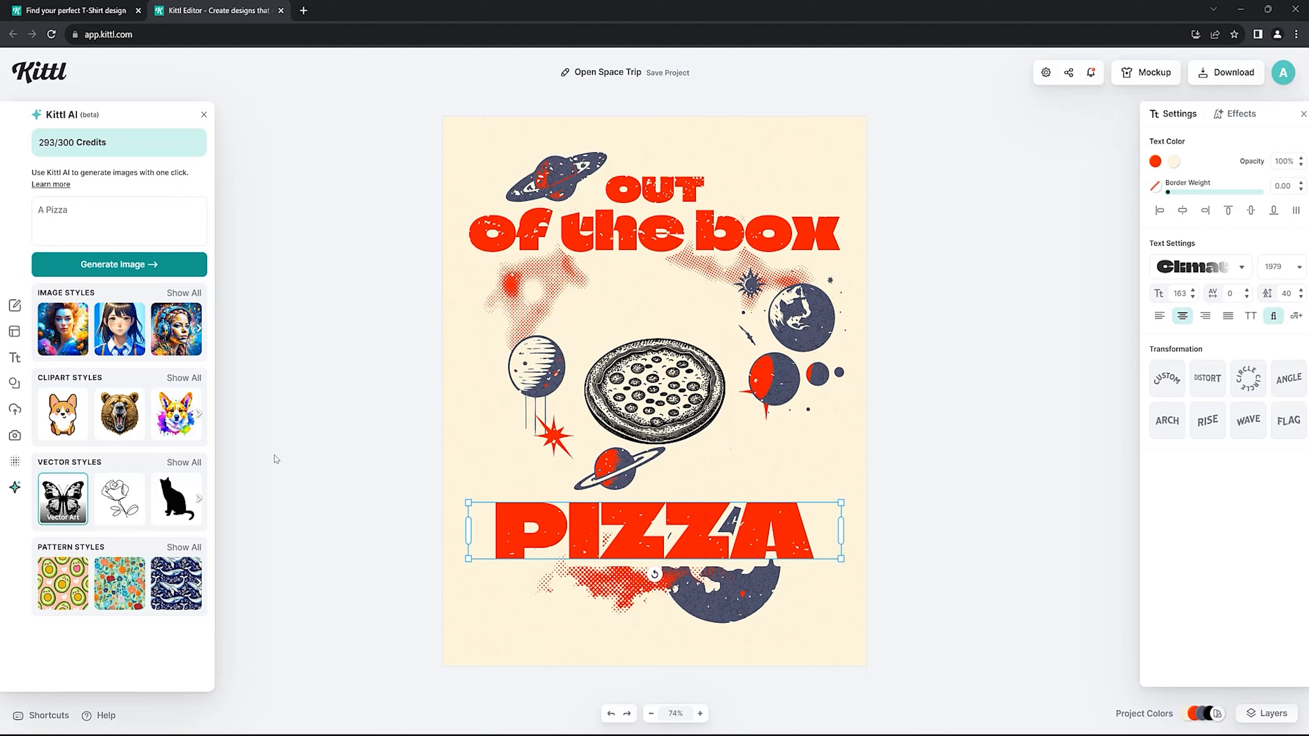
Enlarge the round pizza to fill the space between the headline and the word PIZZA, centre it, and shift the surrounding planets outward.
left_click(610, 461)
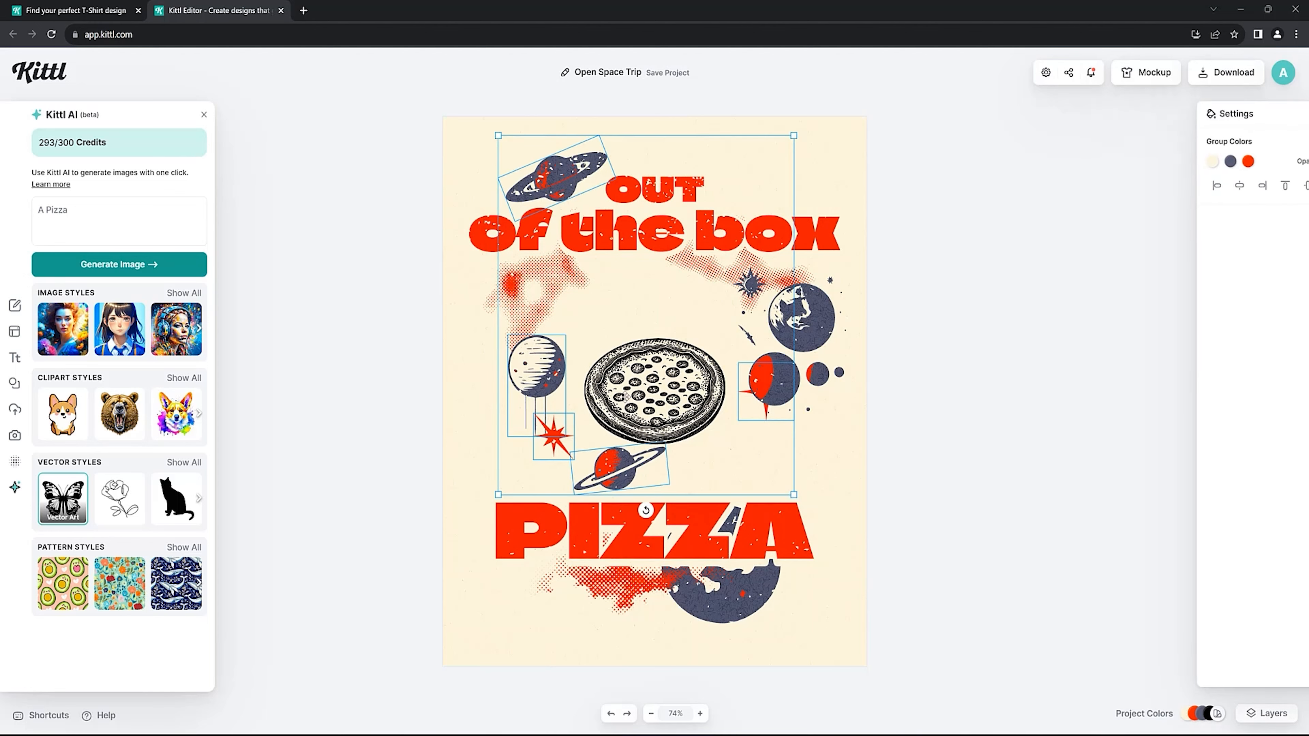
double_click(624, 399)
left_click_drag(631, 373, 631, 335)
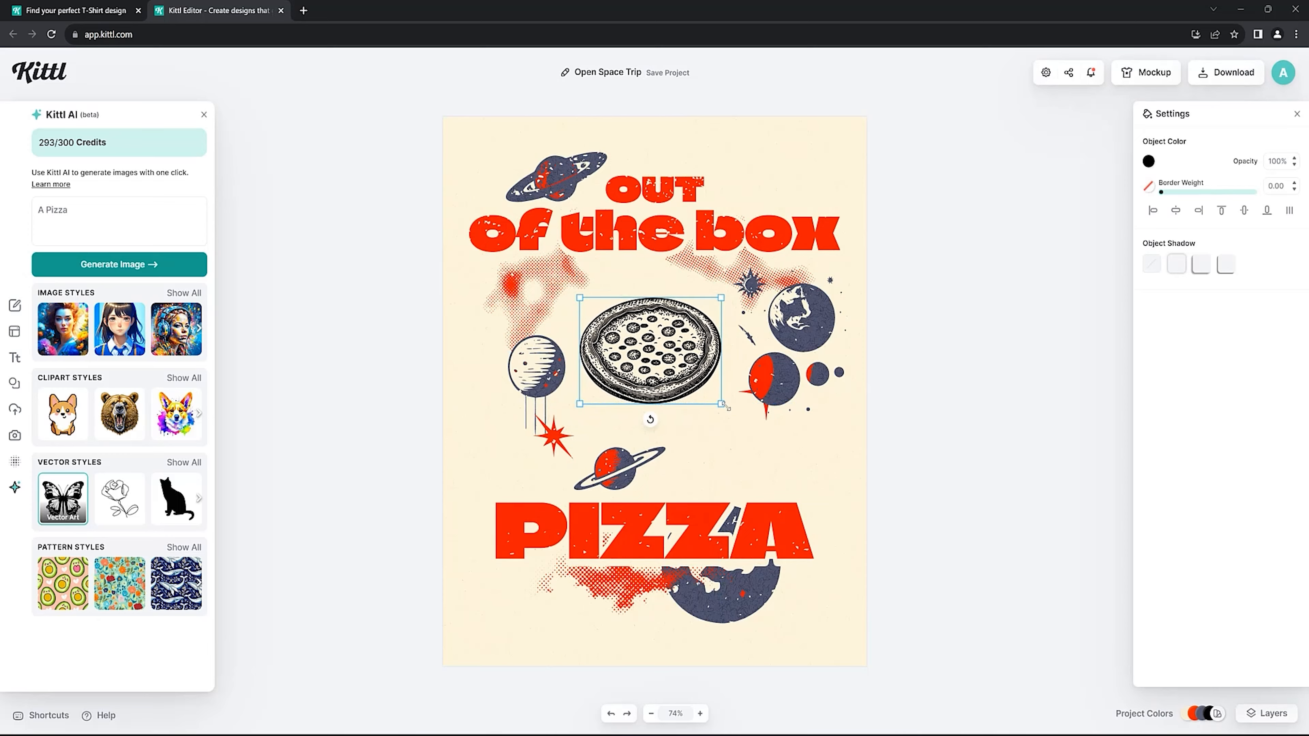
left_click_drag(726, 407, 823, 478)
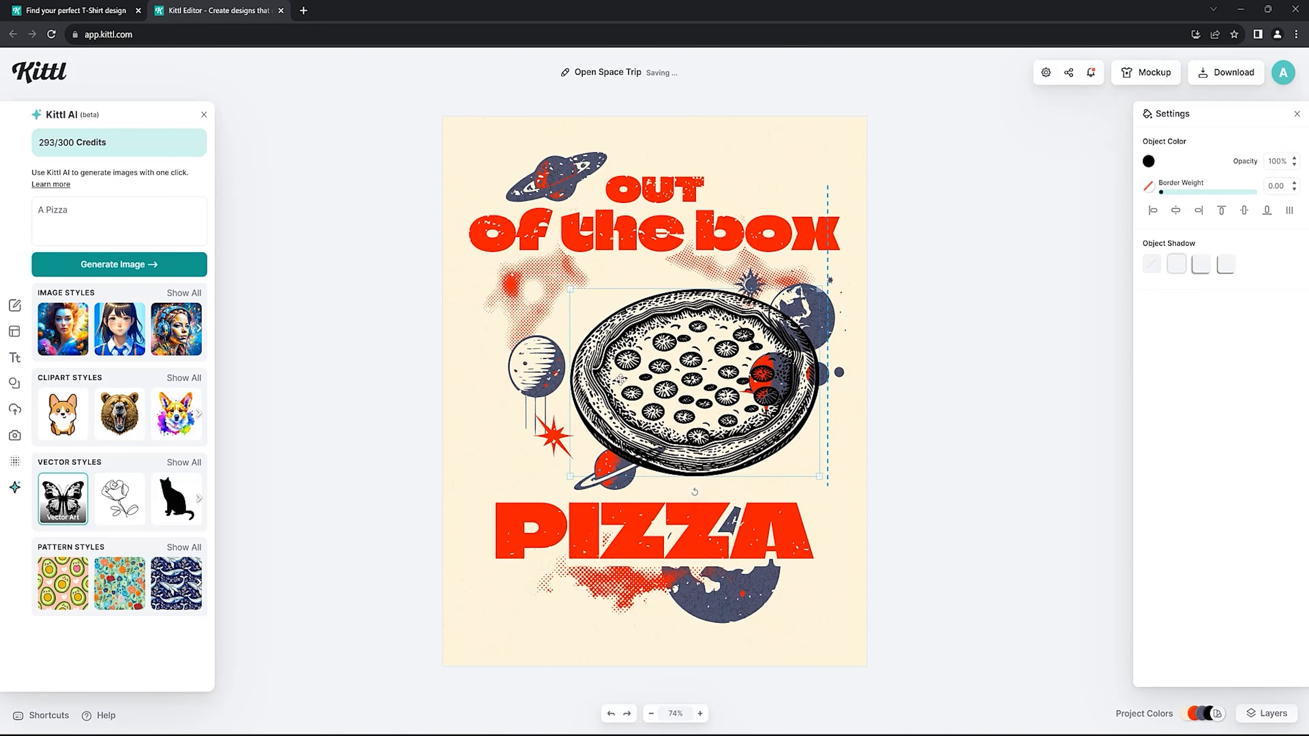
left_click_drag(621, 380, 583, 360)
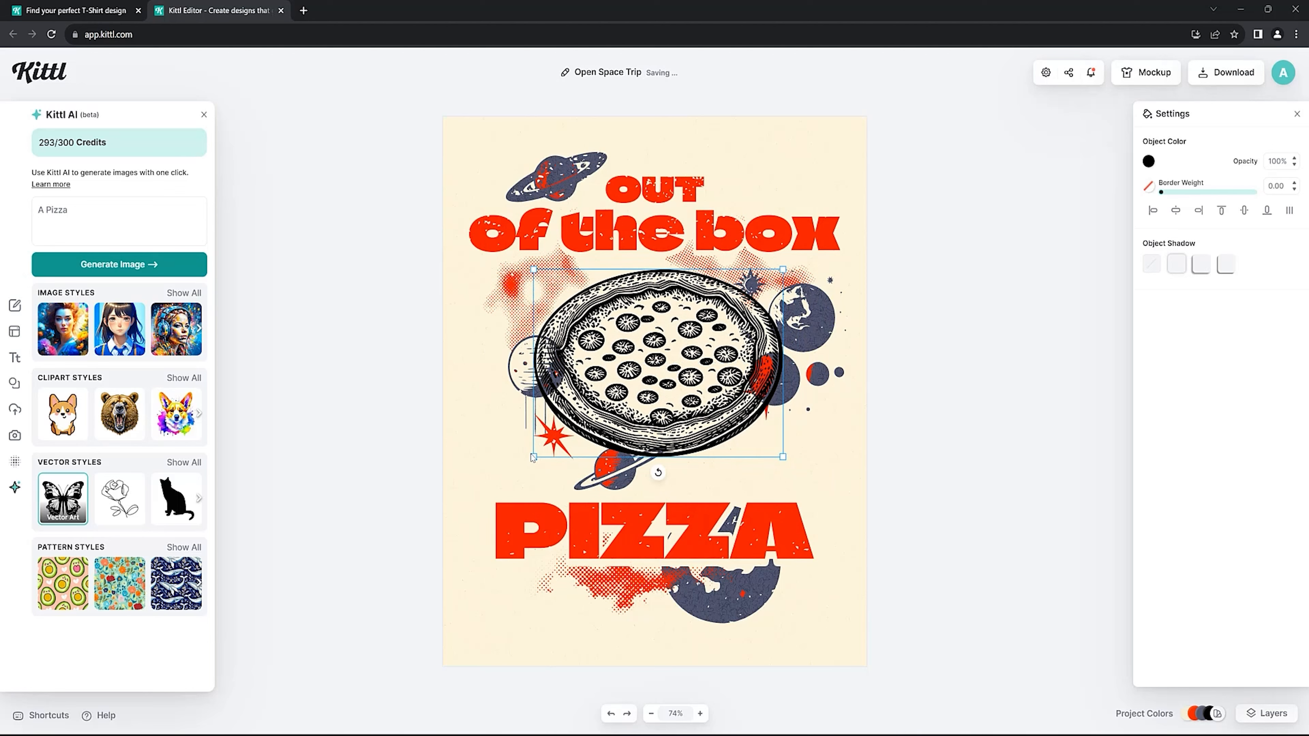
left_click_drag(534, 458, 488, 489)
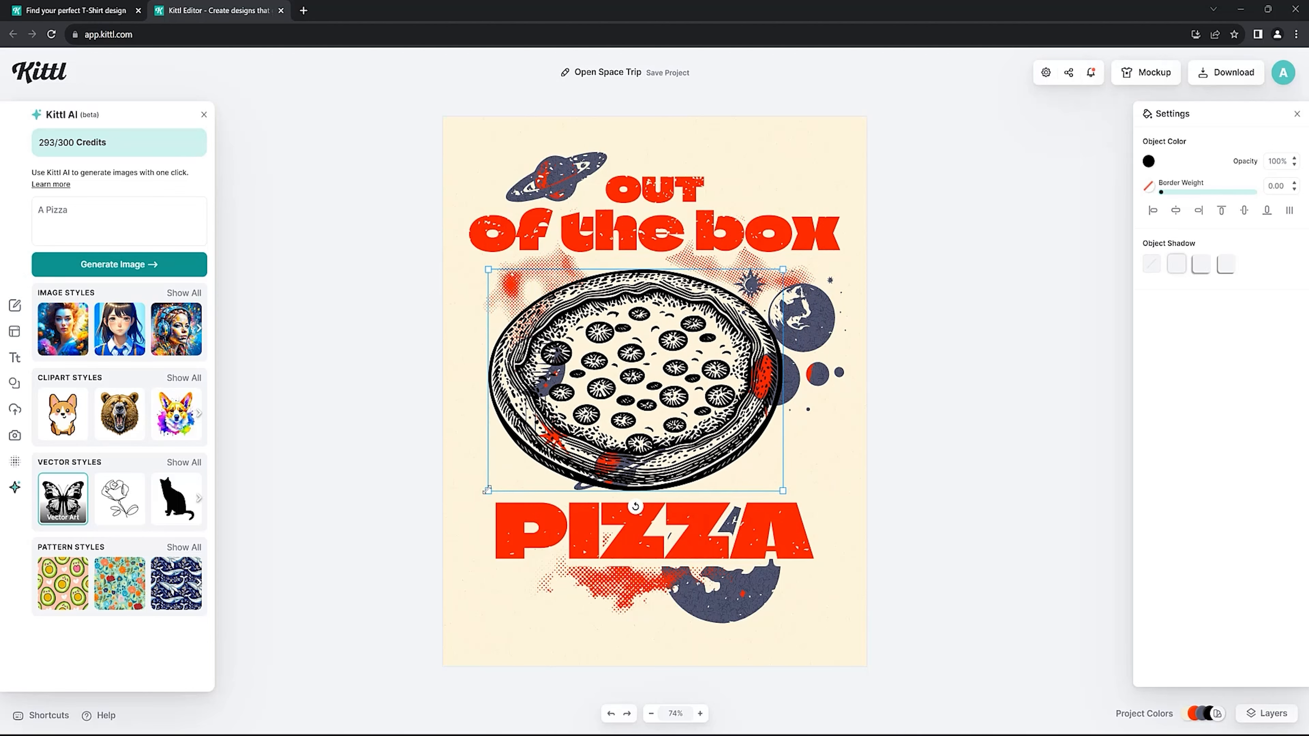
left_click_drag(576, 393, 611, 379)
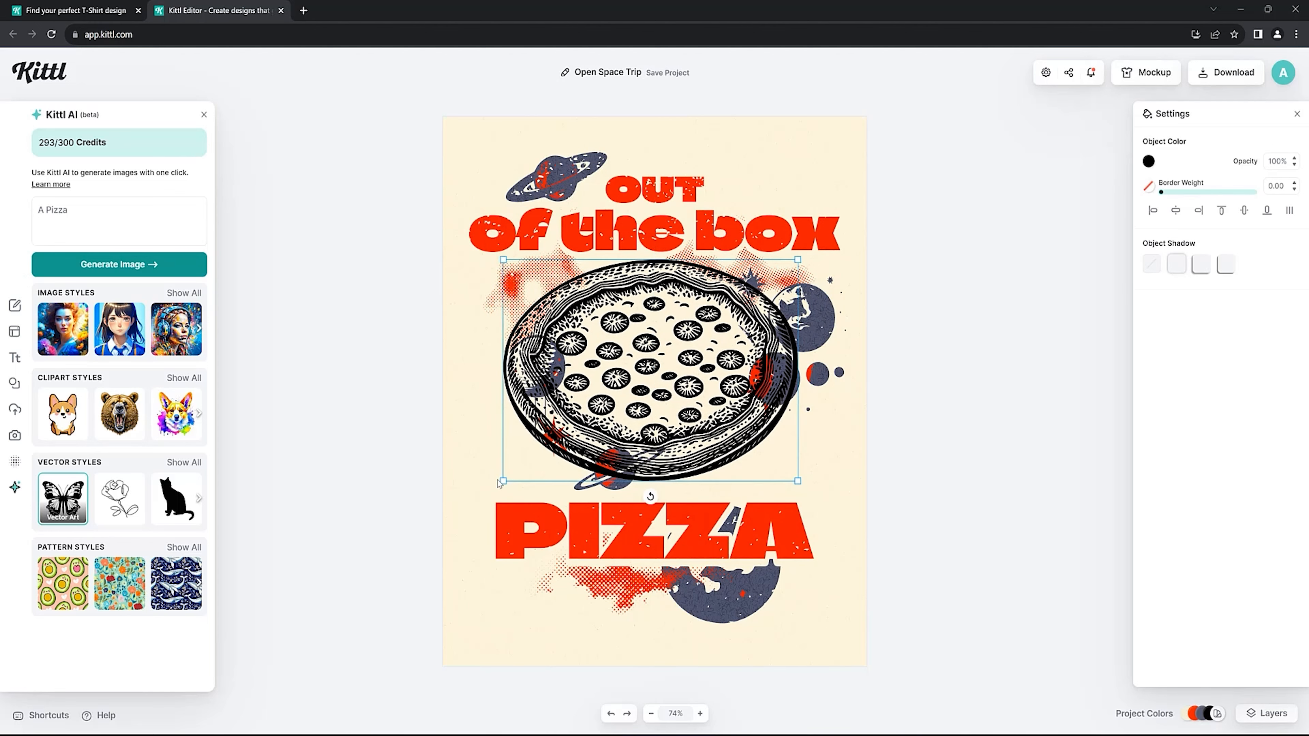
left_click_drag(502, 480, 485, 495)
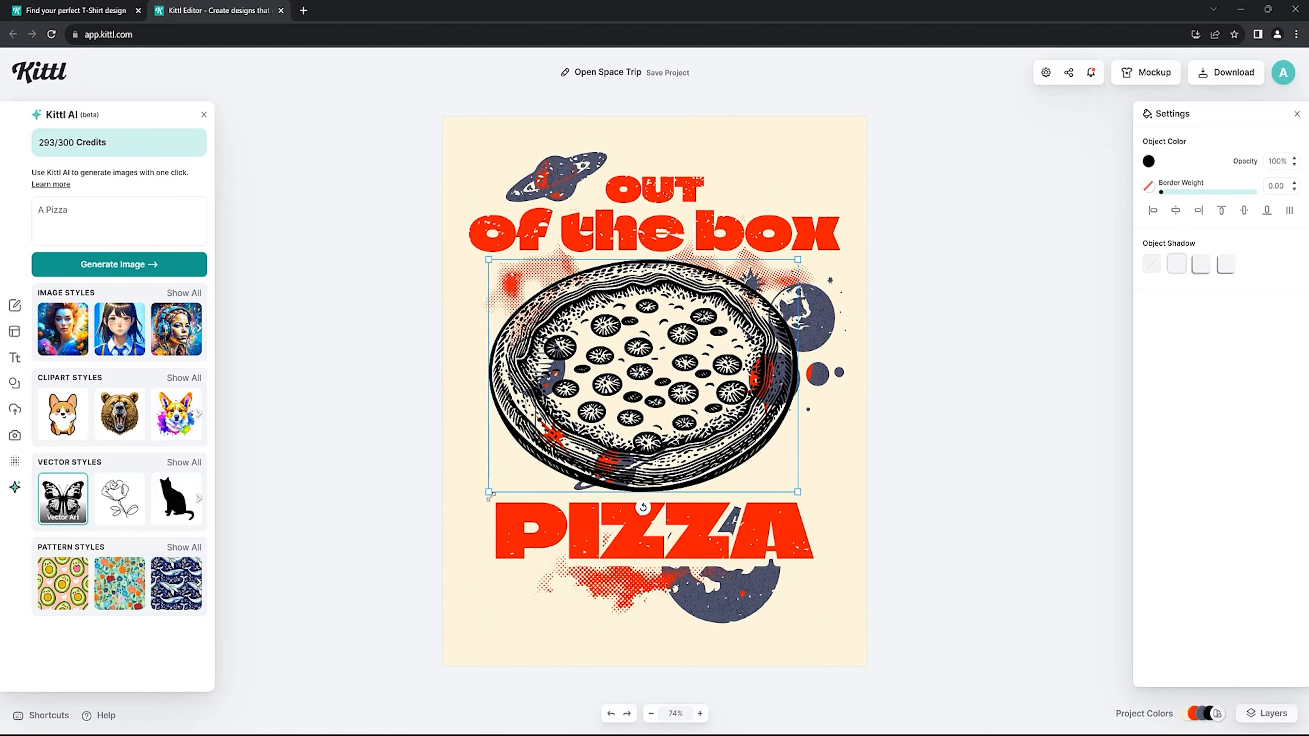
left_click_drag(566, 444, 579, 443)
left_click_drag(813, 314, 822, 312)
Recolour the round pizza with the document red ff2300.
left_click(646, 341)
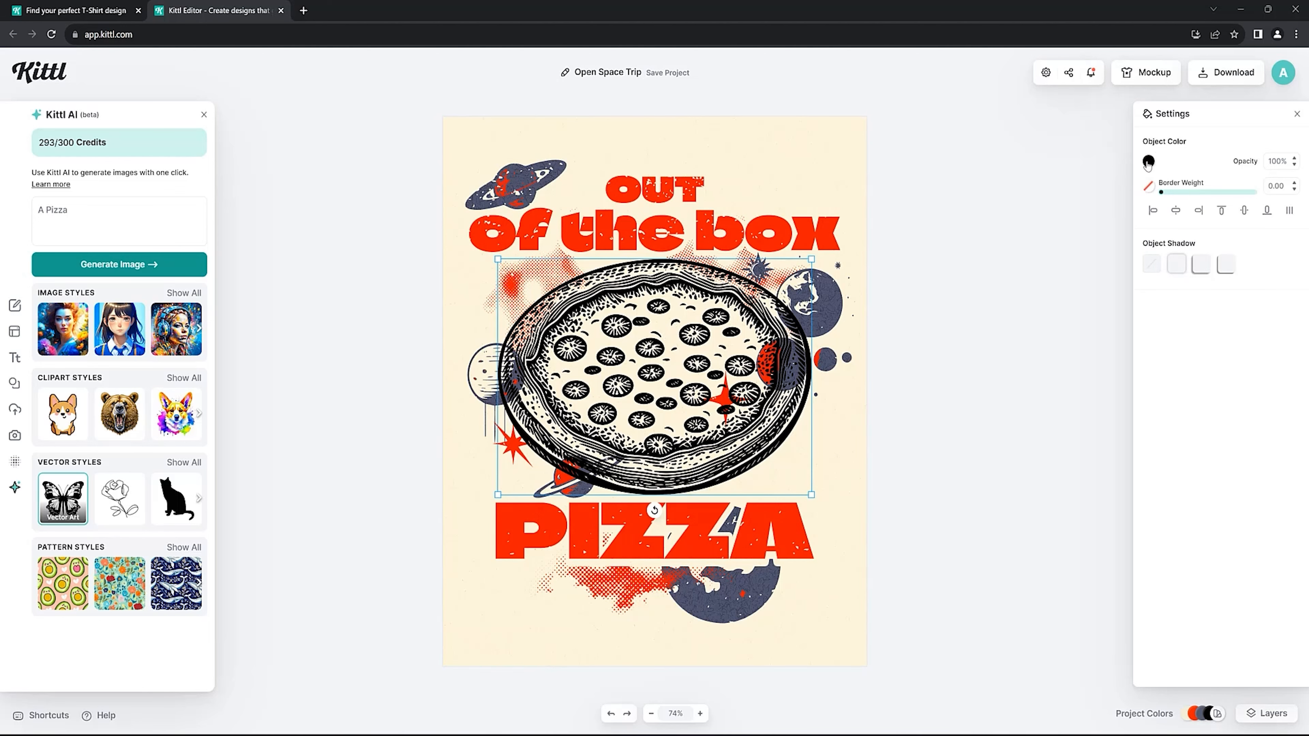
left_click(1148, 162)
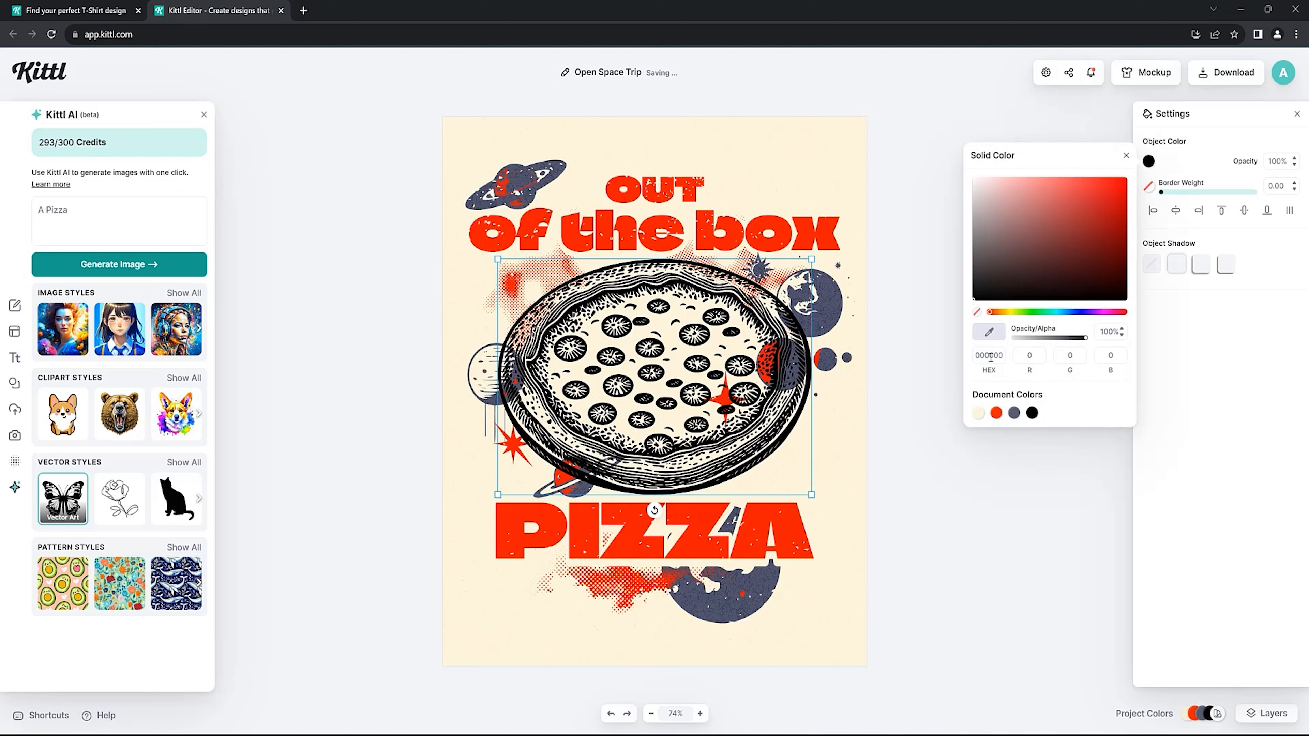
left_click(996, 414)
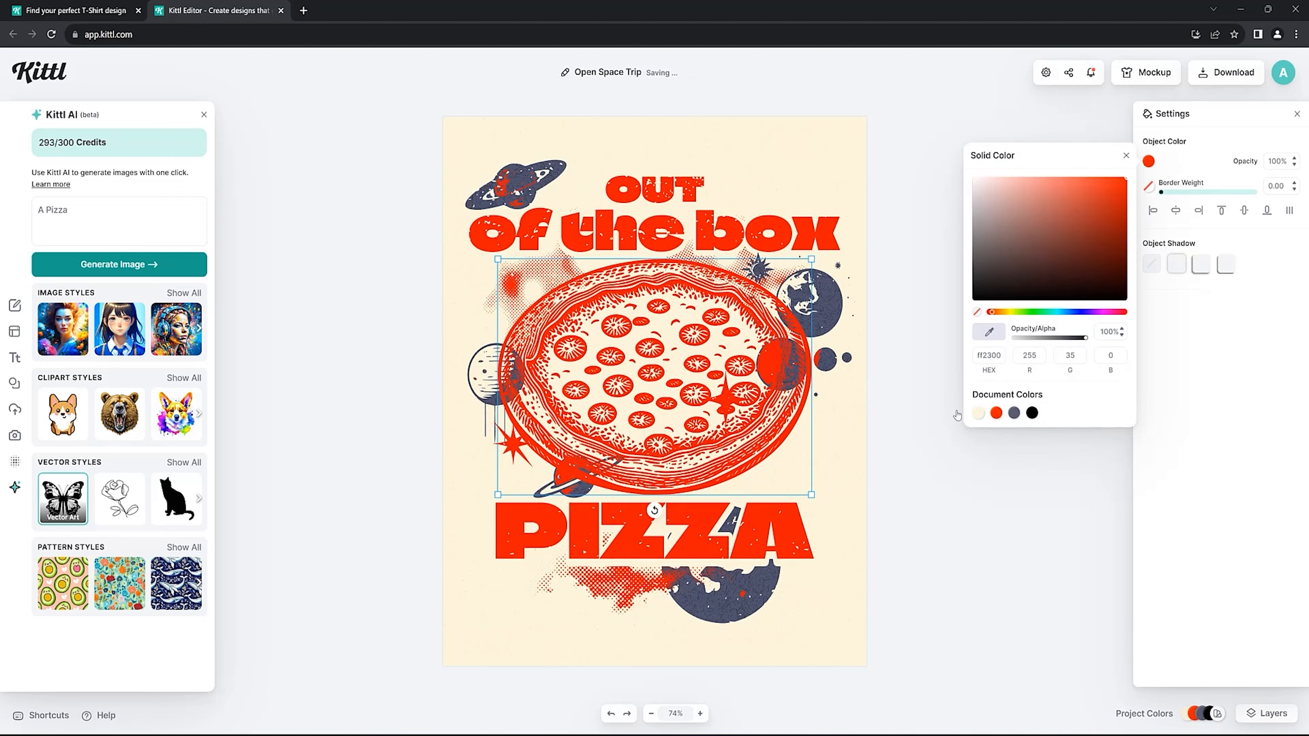
Generate an AI image from the prompt "A Pizza with cheese" in the Vector Art style and delete the round red pizza.
left_click(825, 305)
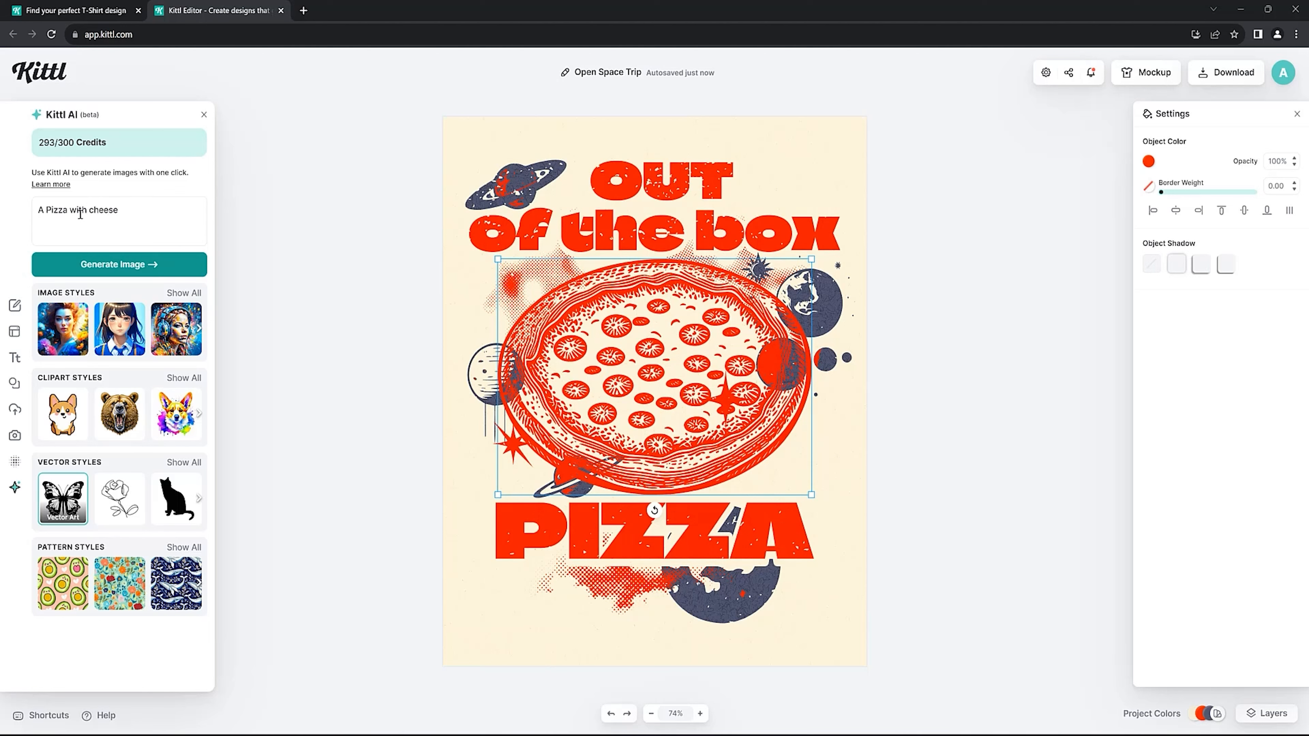
left_click(119, 264)
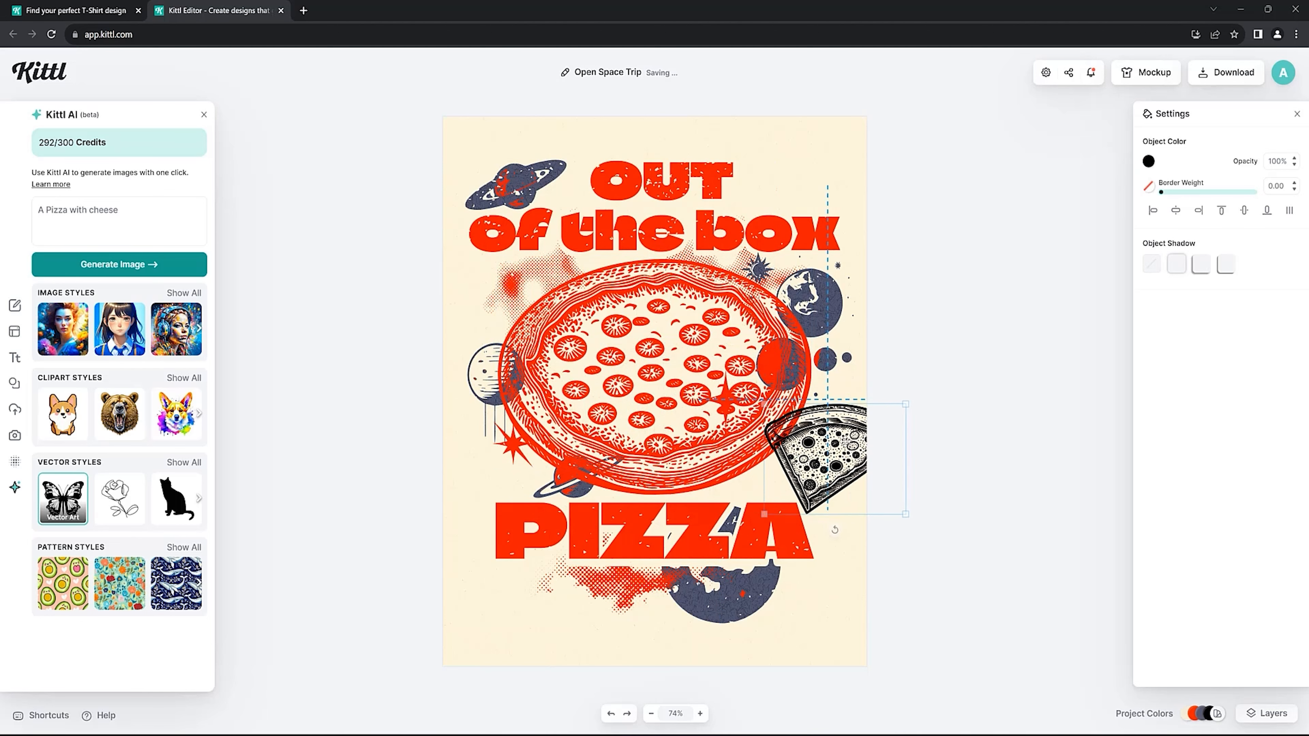
left_click_drag(647, 389, 593, 397)
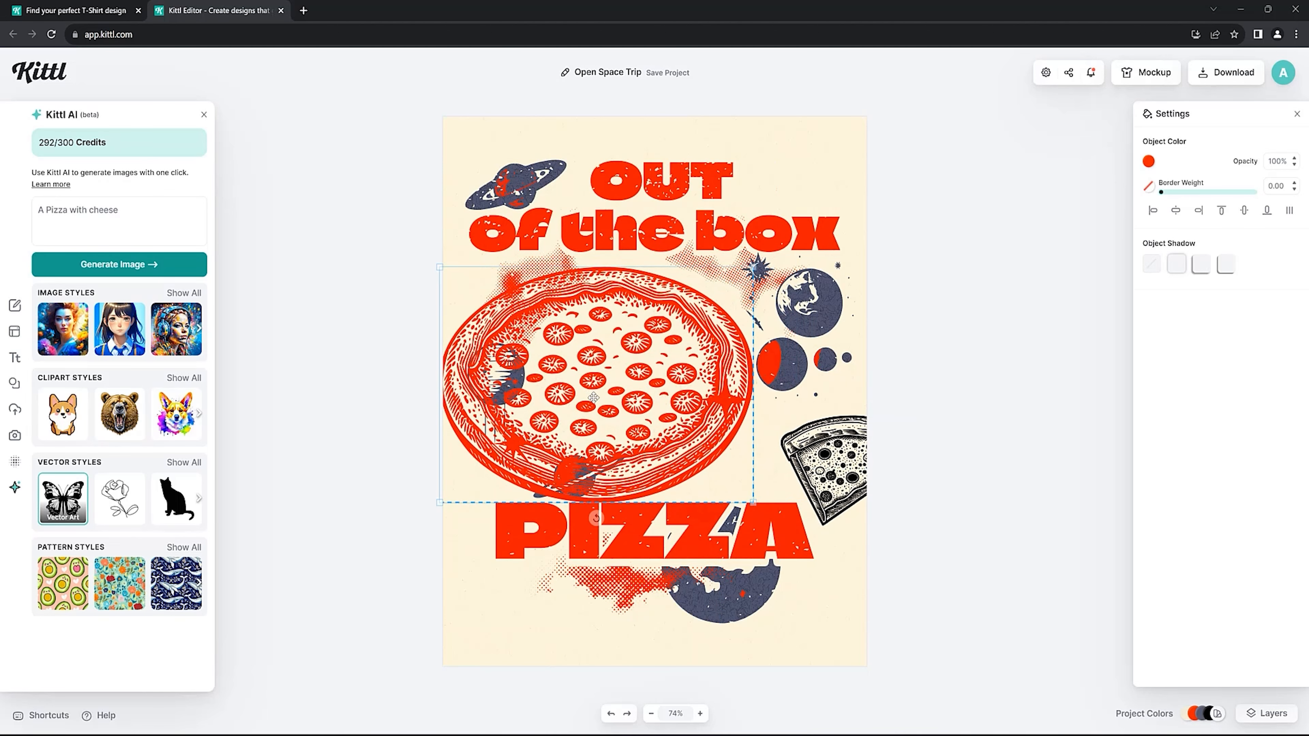
key("Delete")
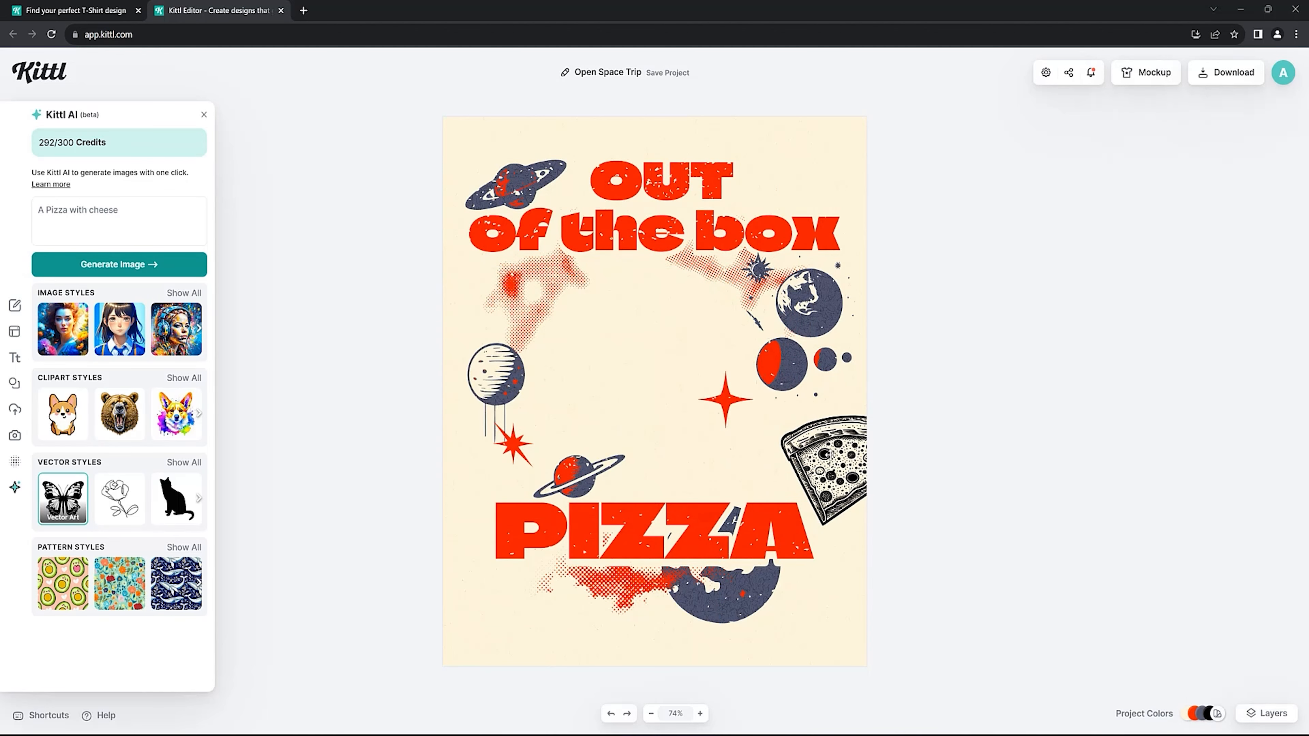
Enlarge the pizza slice to span the area between "of the box" and PIZZA, centre it, and shift the planets beside it outward.
left_click_drag(776, 447, 539, 388)
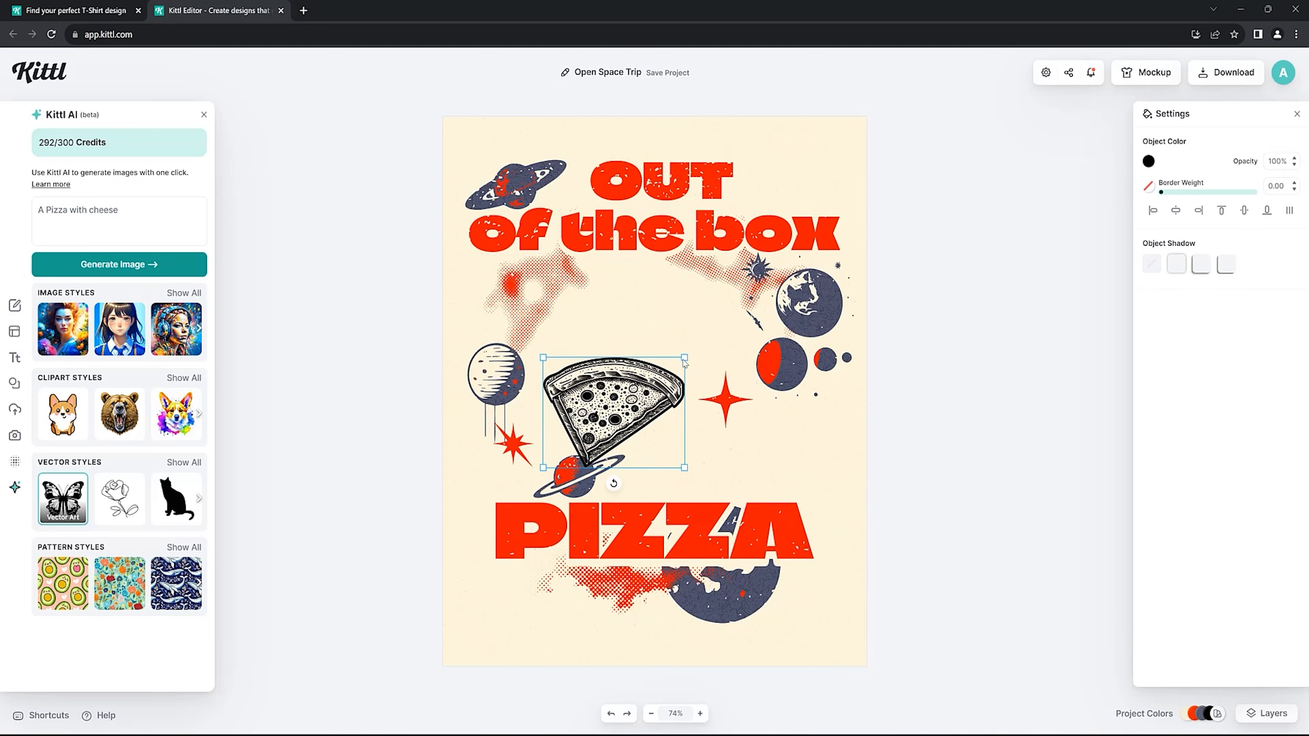
left_click_drag(684, 357, 830, 243)
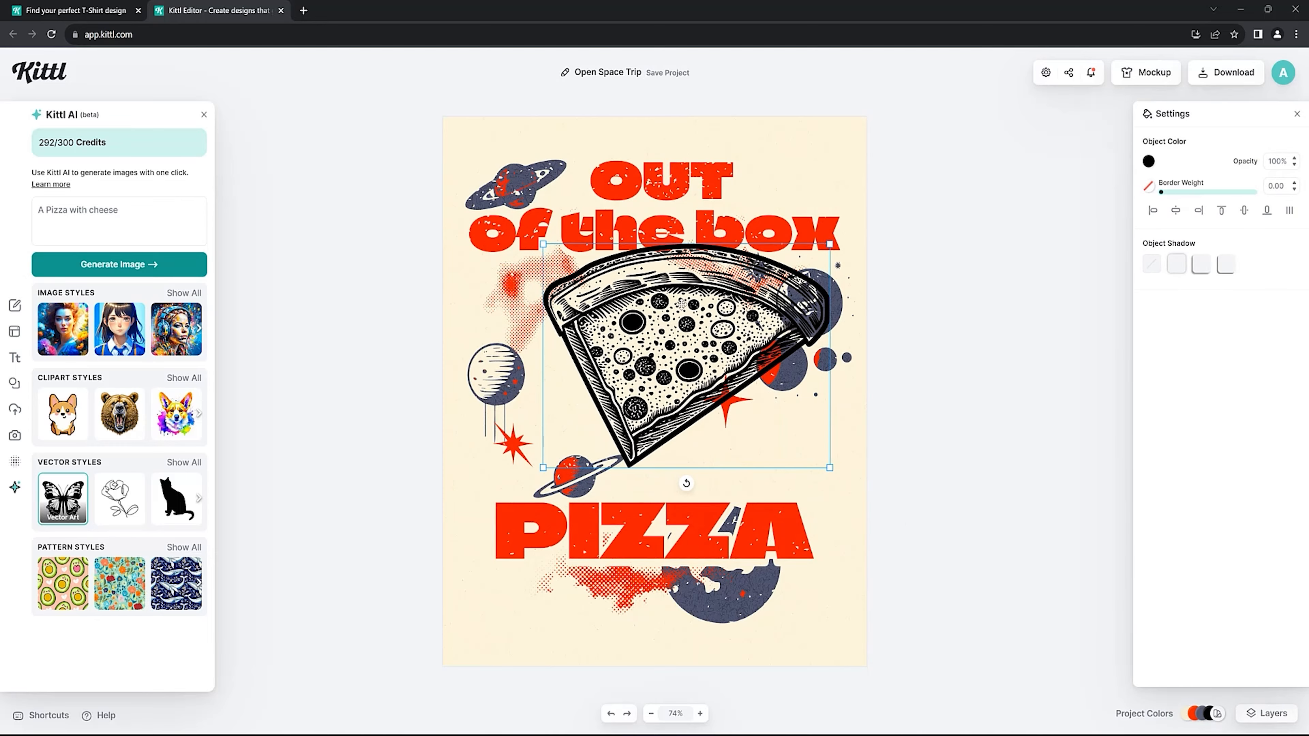
left_click_drag(682, 305, 651, 352)
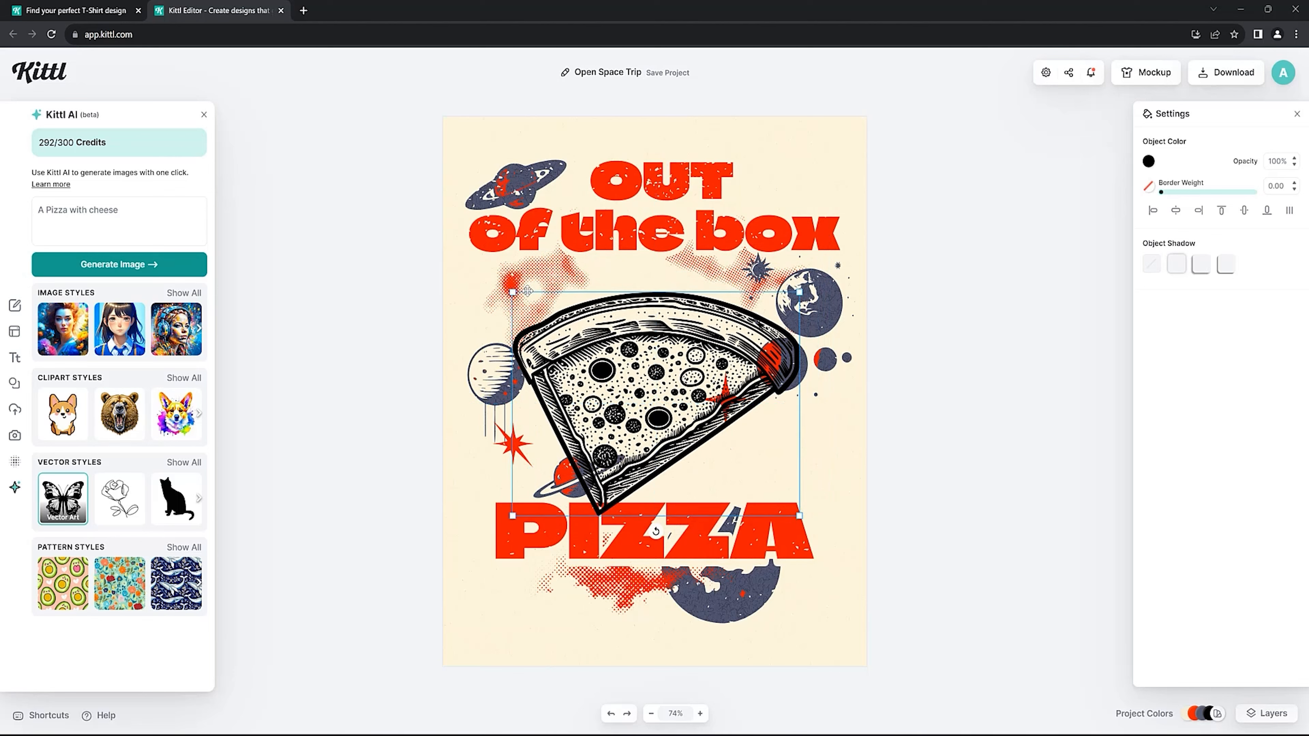
left_click_drag(513, 291, 453, 245)
left_click_drag(564, 326, 593, 328)
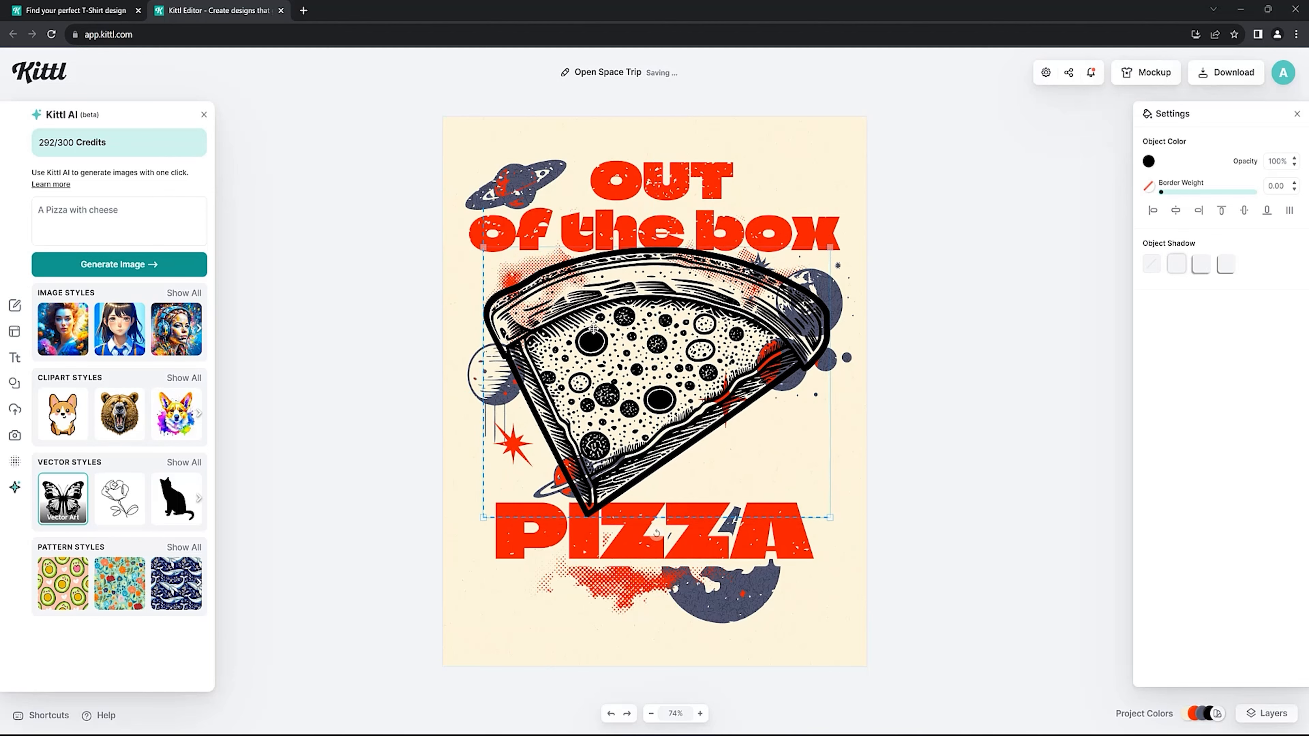
left_click_drag(562, 494, 542, 495)
Recolour the black pizza slice with the document red ff2300.
left_click(651, 380)
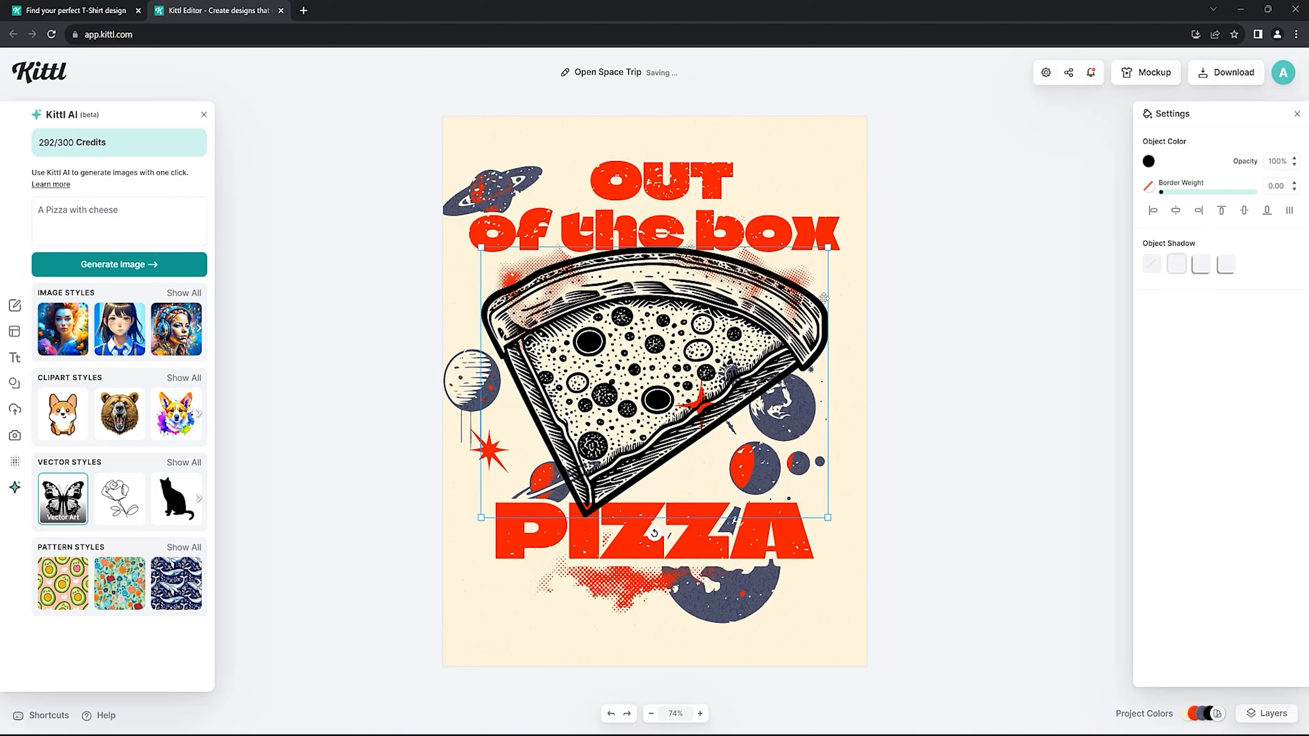
left_click(1148, 162)
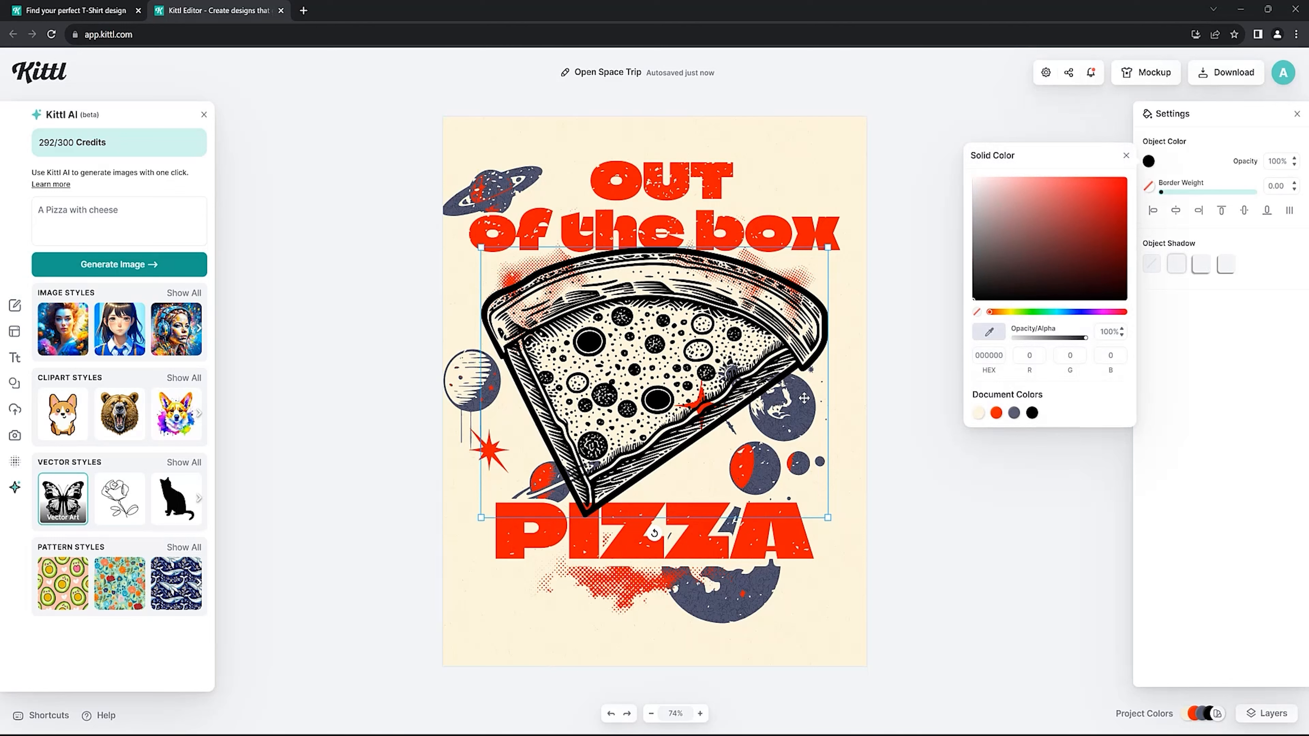
left_click(996, 413)
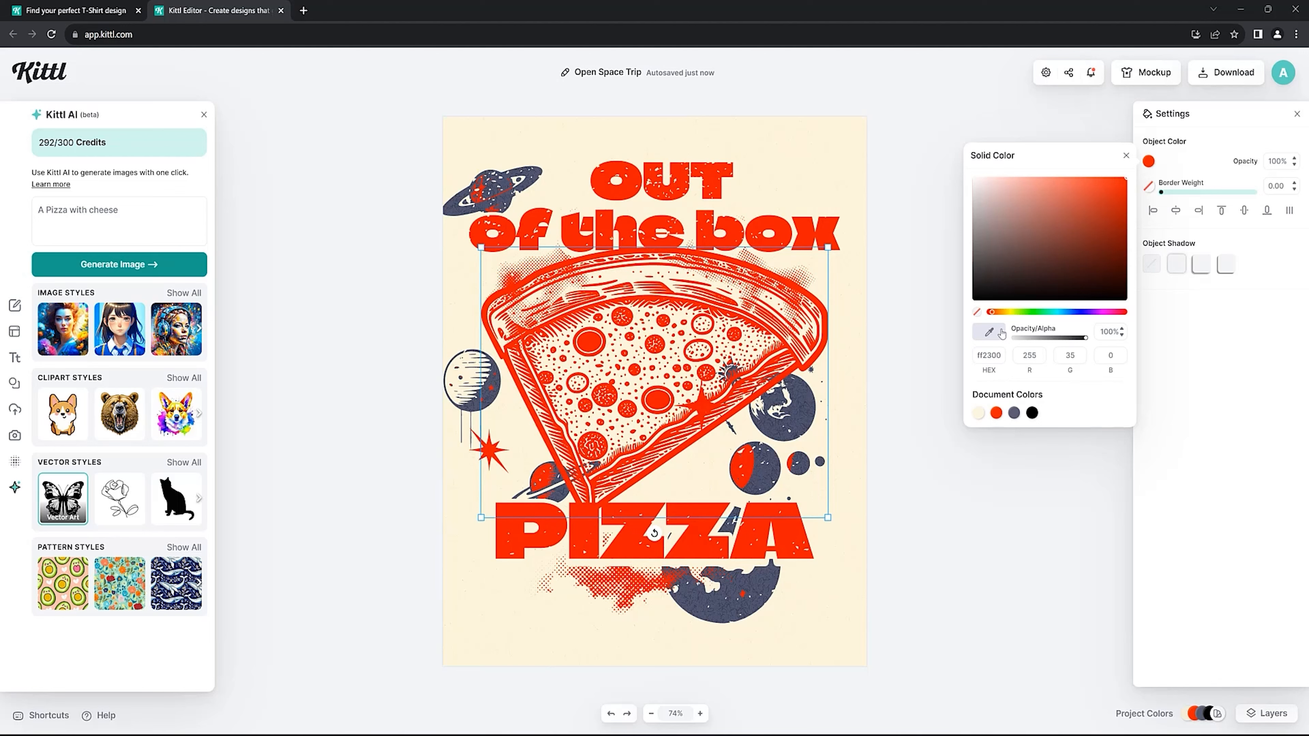
Try dark blue 31344b sampled from a planet and a green on the pizza slice, and return it to red ff2300.
left_click(989, 332)
left_click(802, 409)
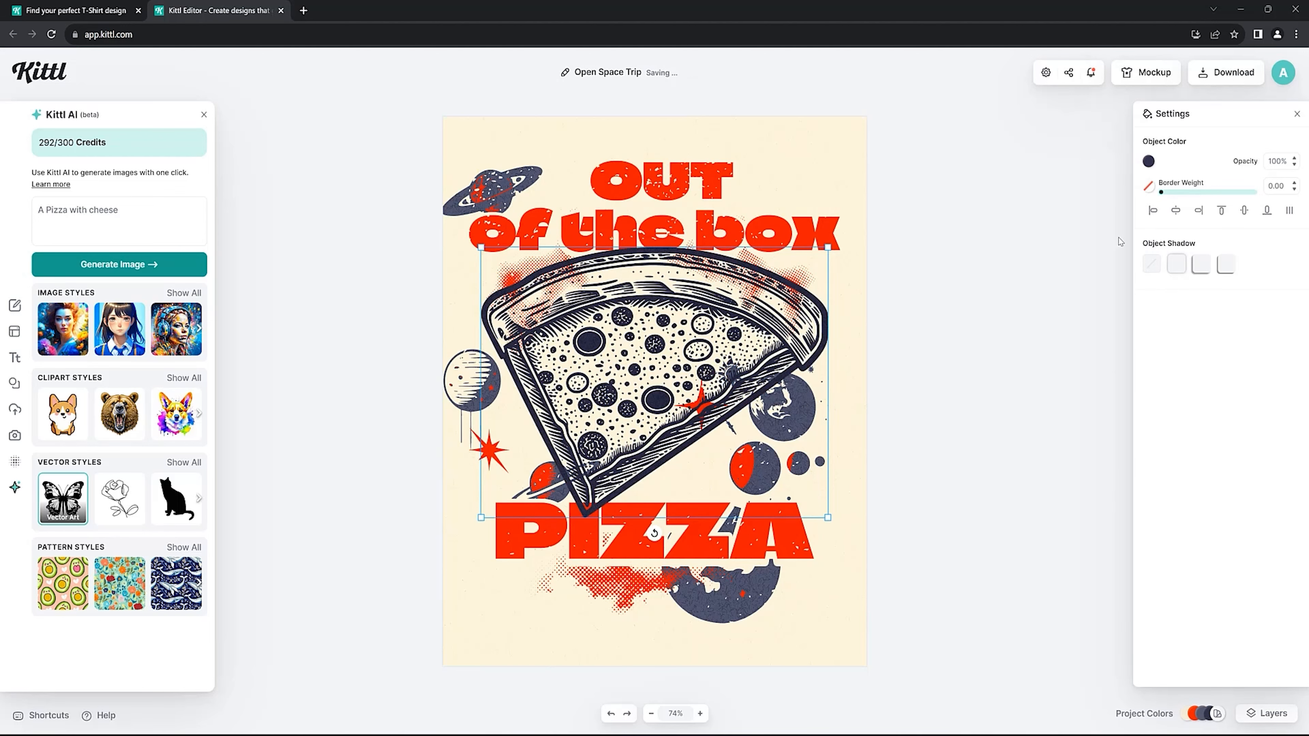
left_click(1149, 161)
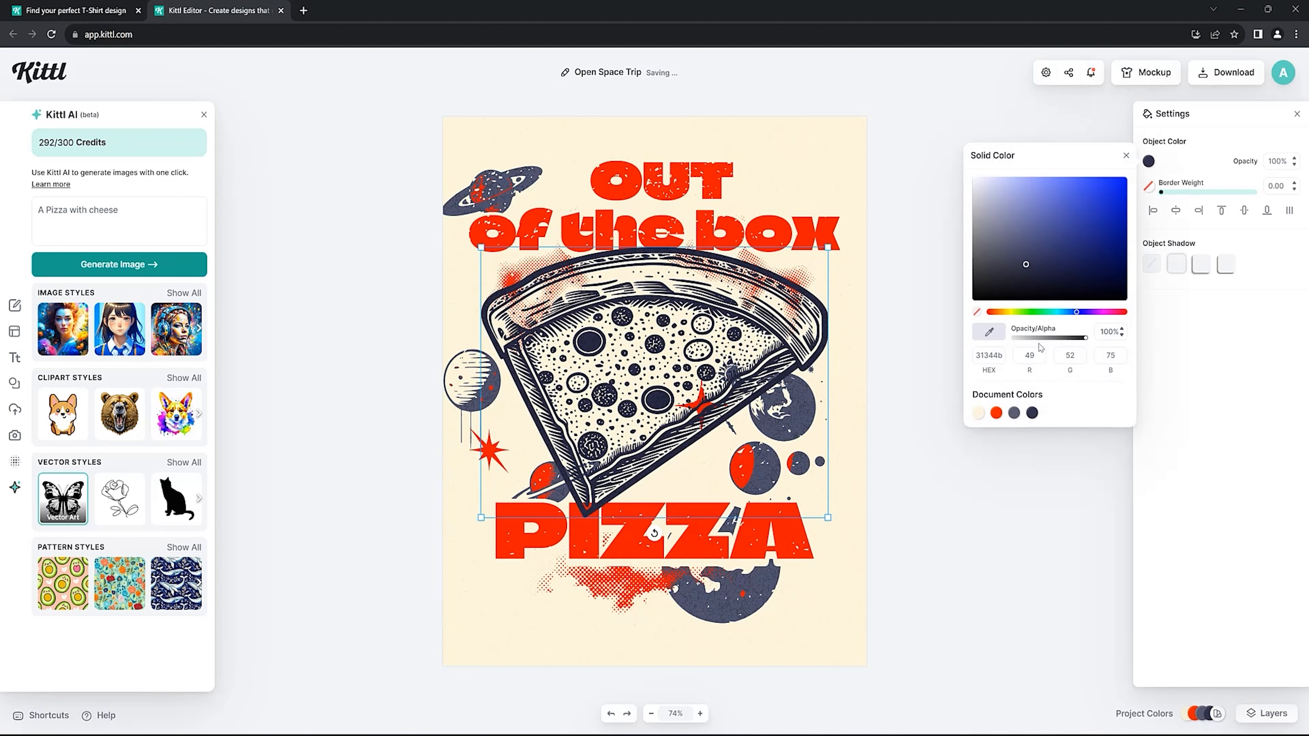
left_click(1032, 312)
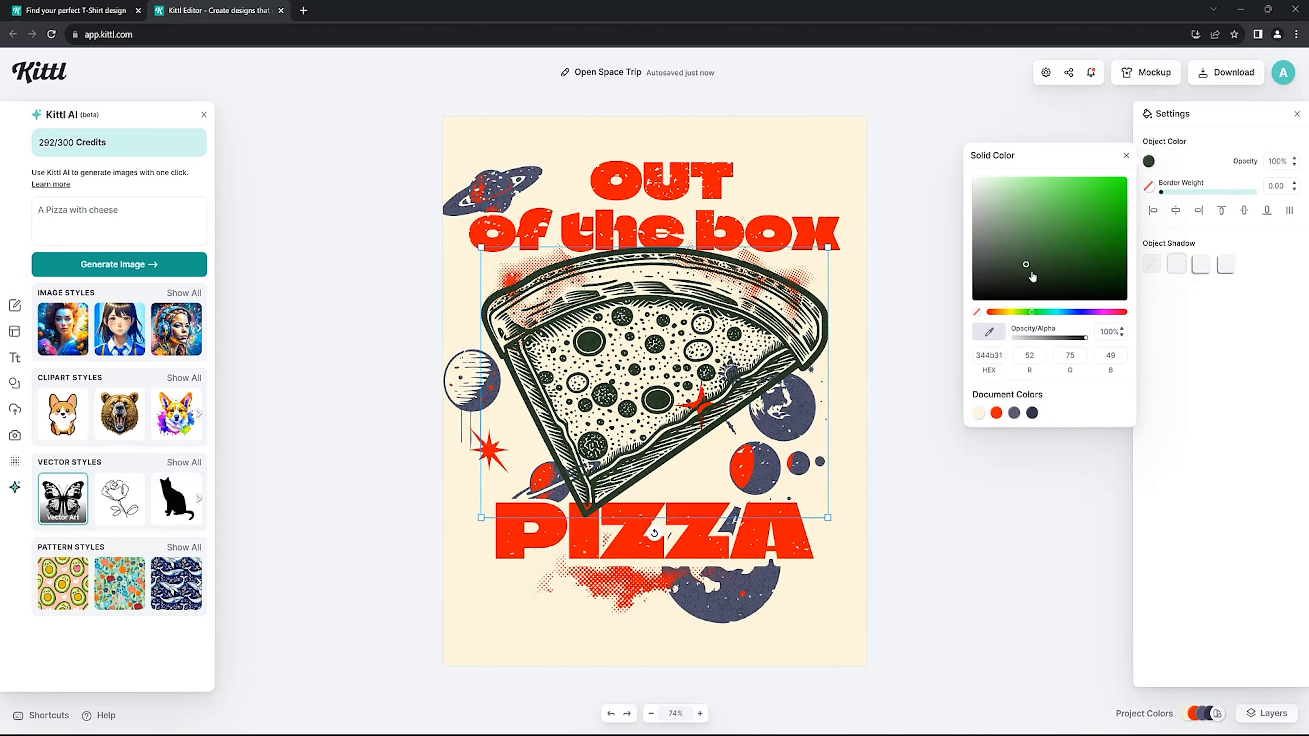
mouse_move(1034, 263)
left_mouse_down()
mouse_move(1119, 192)
mouse_move(1141, 238)
left_mouse_up()
left_click(995, 412)
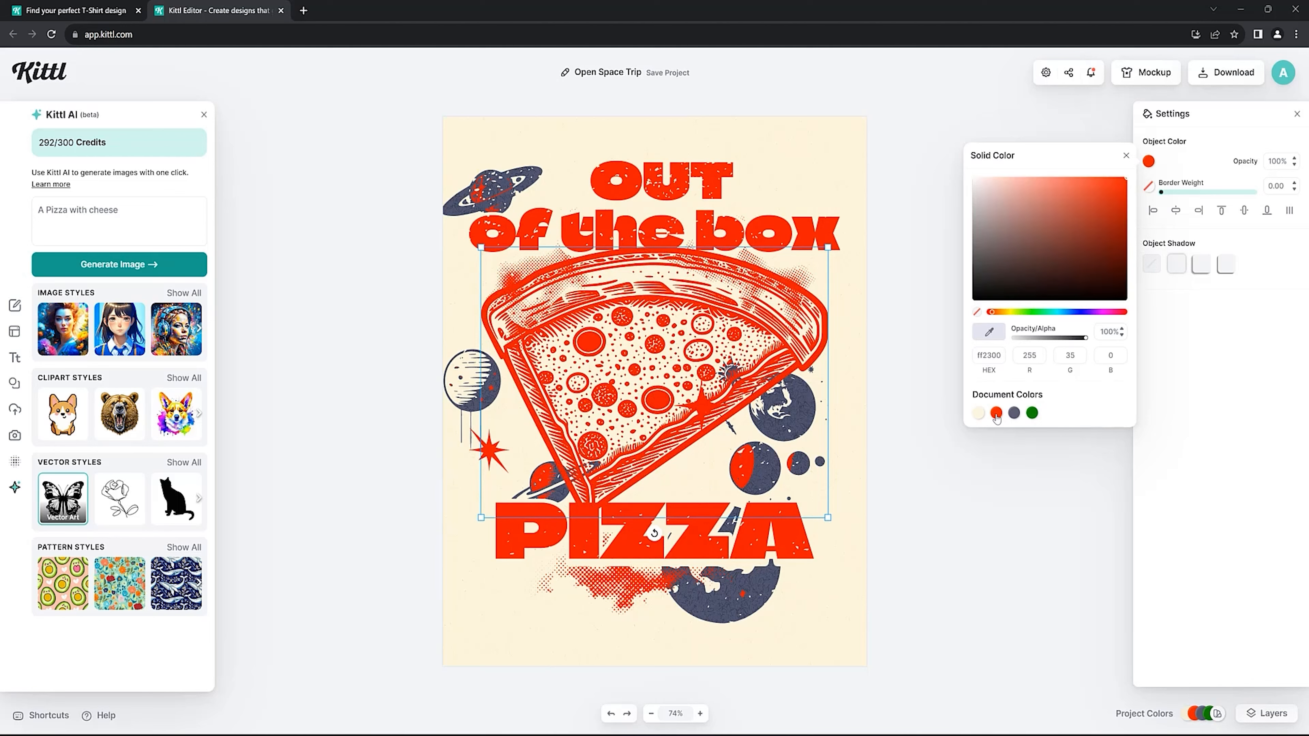
Nudge the word PIZZA and the pizza slice slightly down, and adjust the position of the left-hand planet group.
left_click_drag(687, 549, 687, 554)
left_click(252, 421)
left_click_drag(636, 269, 635, 273)
left_click(652, 223)
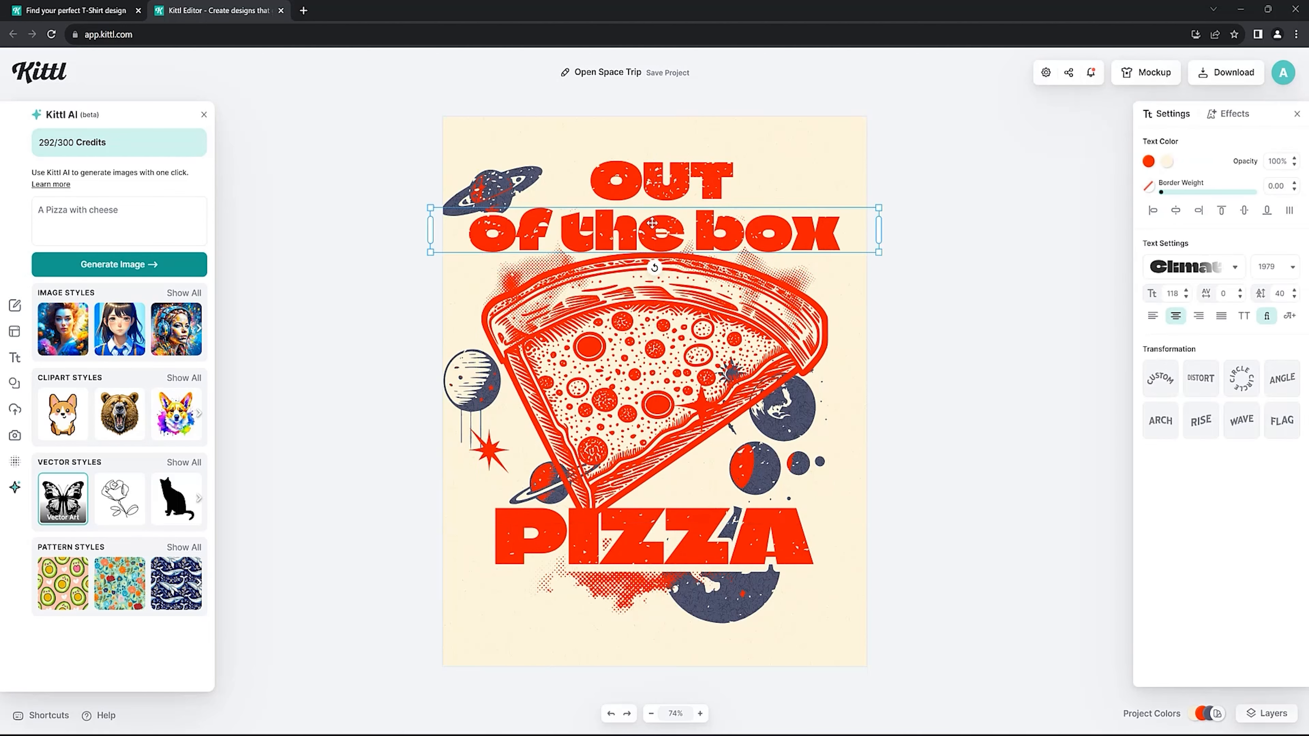
left_click(519, 177)
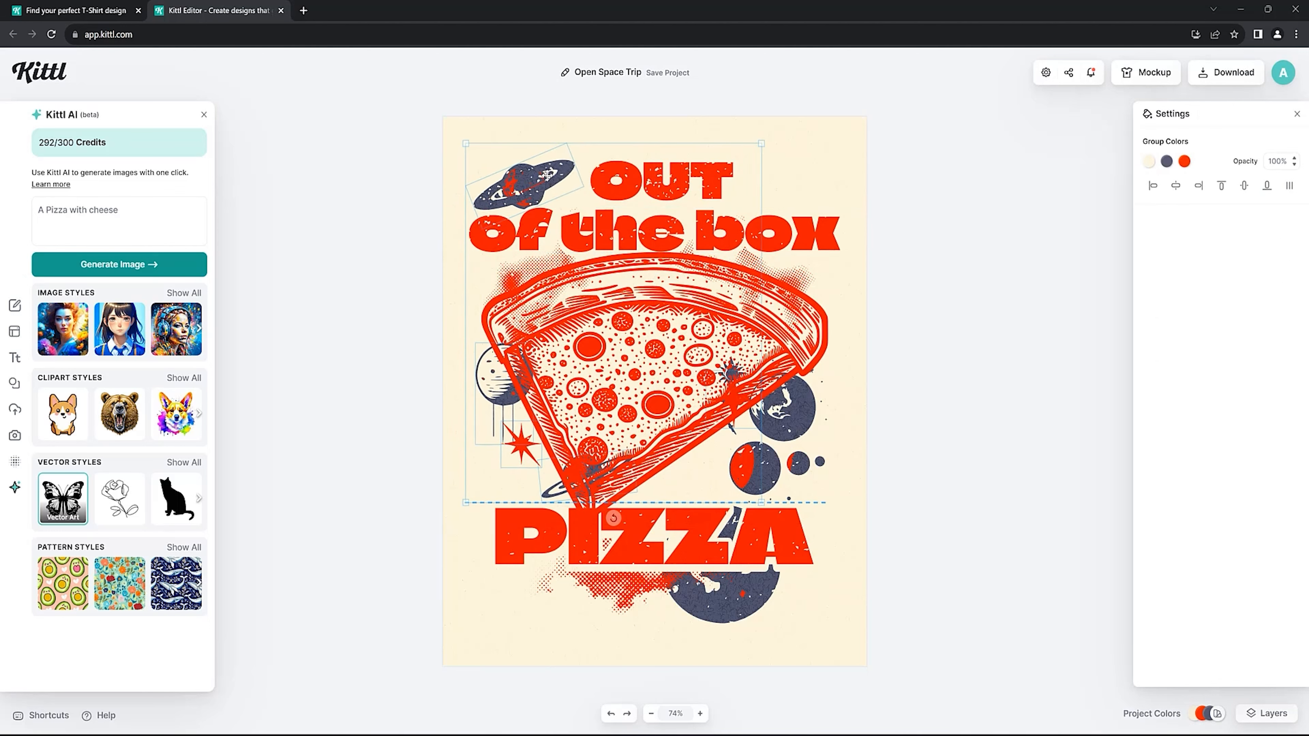
left_click_drag(519, 177, 518, 178)
Change the text colour of the "of the box" line to green 1caa00.
left_click(604, 214)
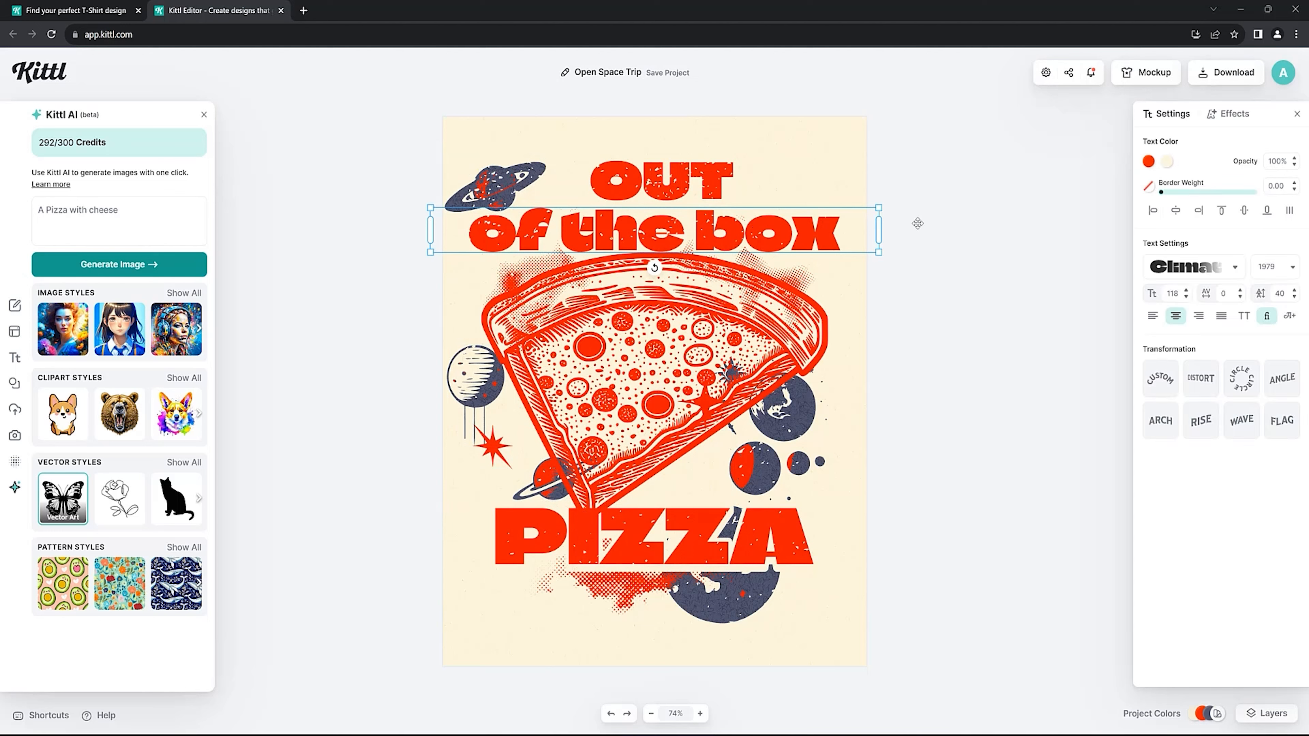
left_click(1149, 162)
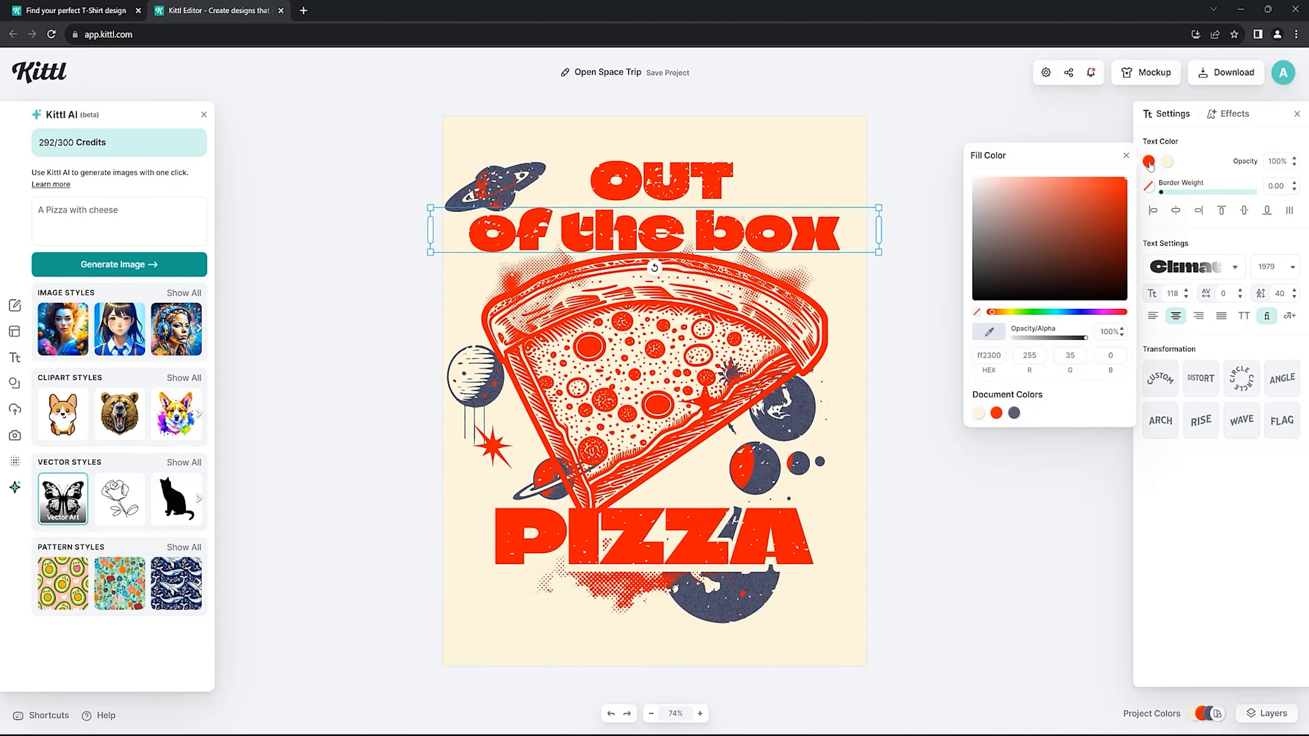
left_click(1031, 312)
left_click(1098, 221)
left_click_drag(1112, 221, 1130, 223)
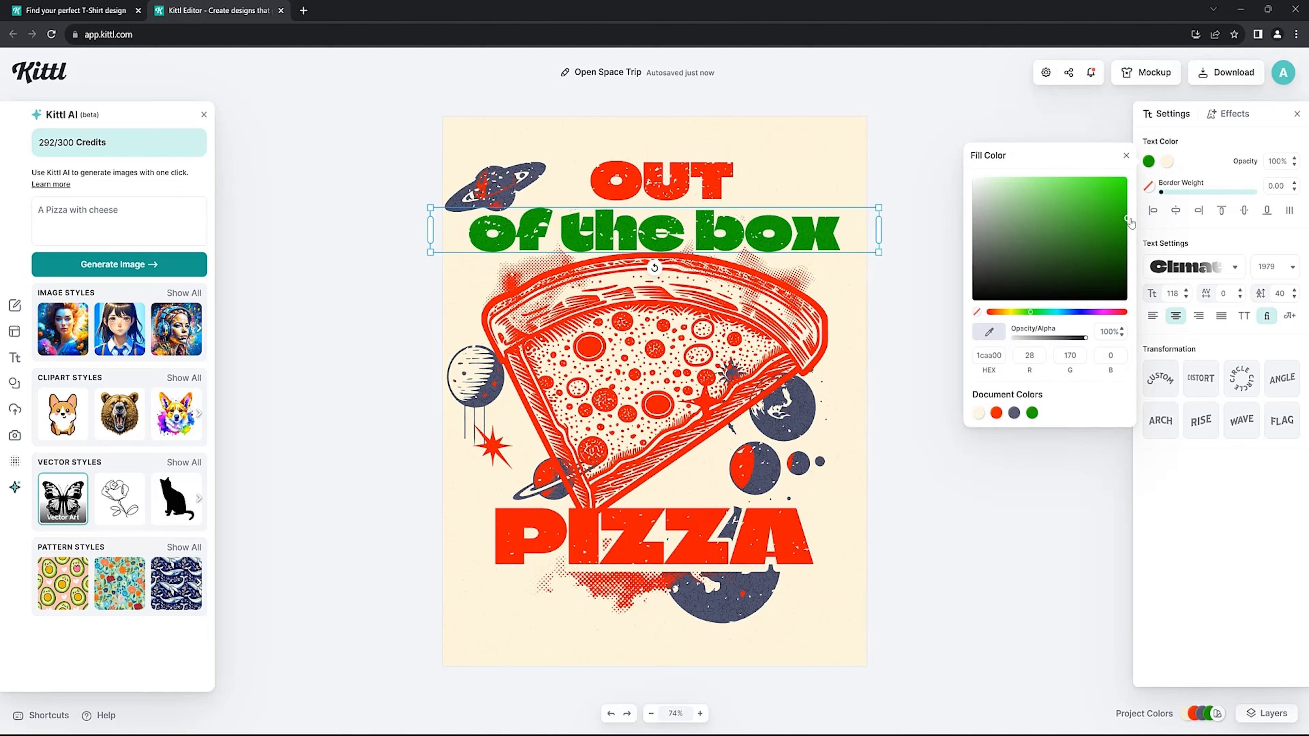
left_click(363, 387)
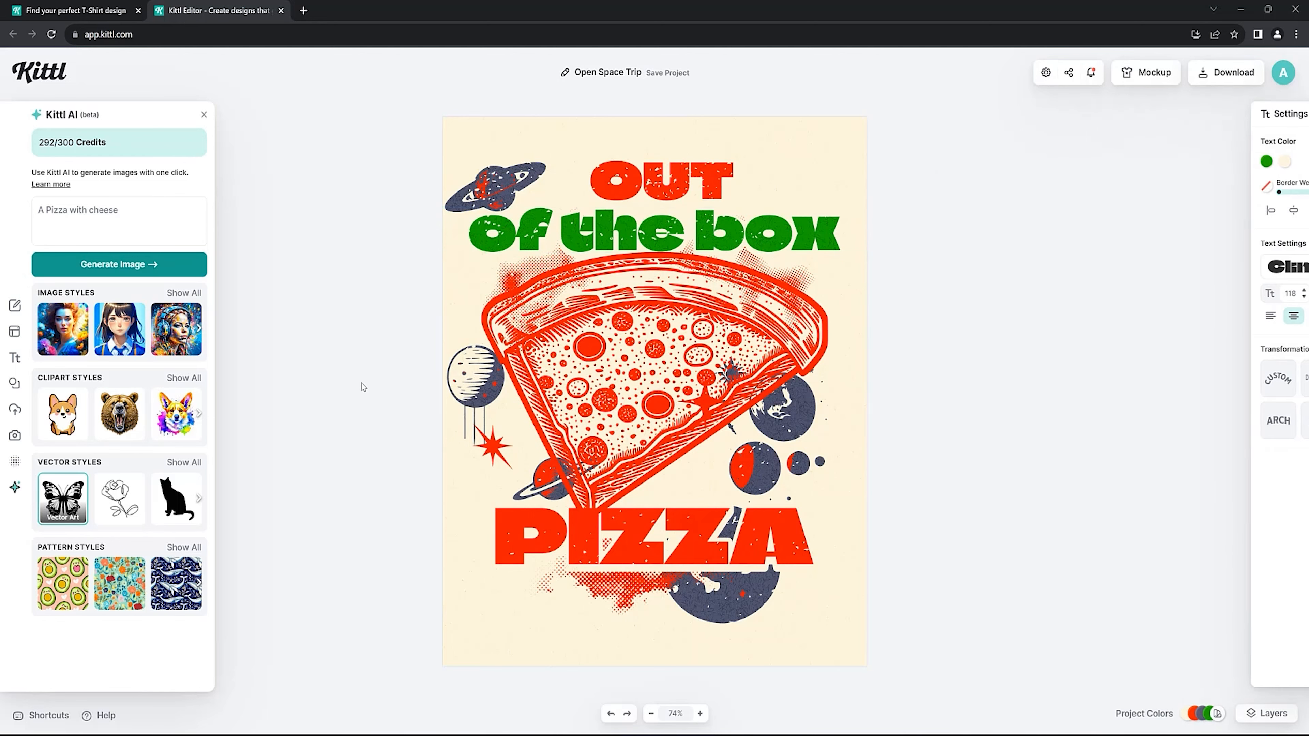
Move the word OUT slightly to the left and the word PIZZA slightly down.
left_click_drag(639, 182, 631, 185)
left_click(626, 543)
left_click_drag(626, 543, 626, 547)
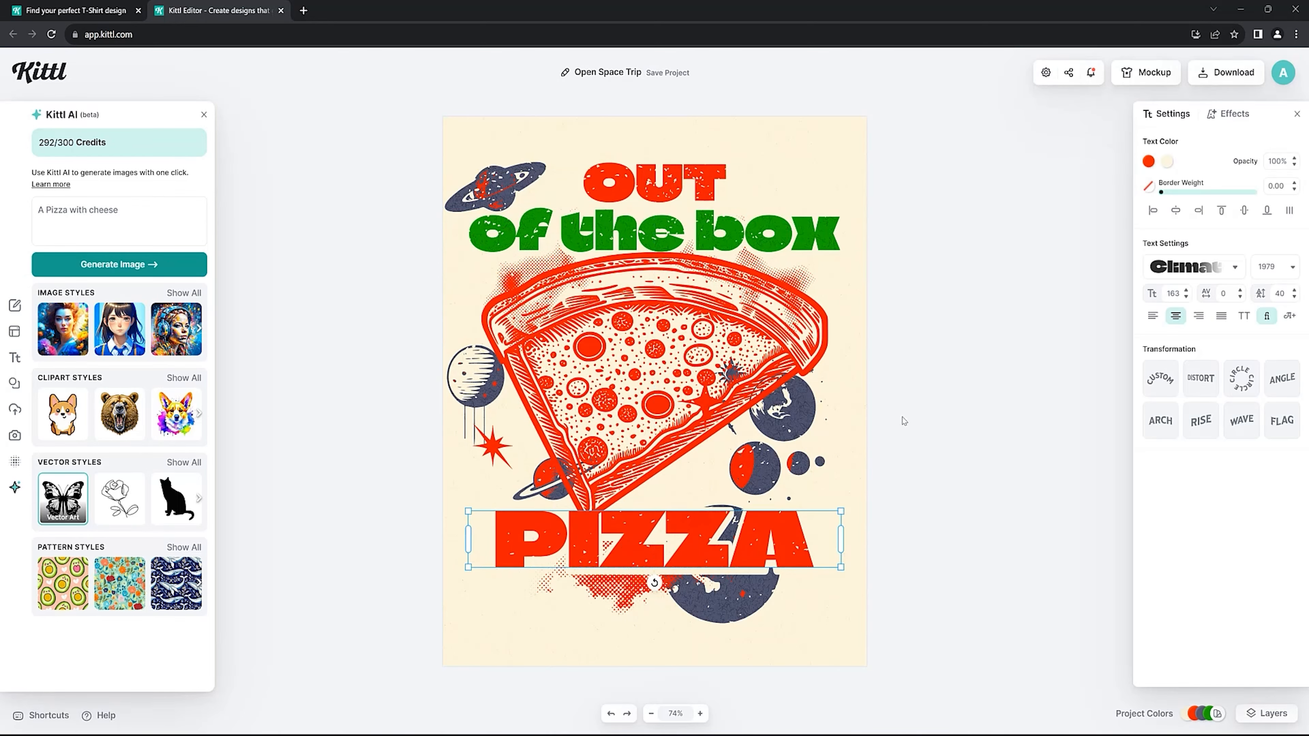
Try the document green 1caa00 on the word PIZZA and undo the colour change.
left_click(1149, 163)
left_click(1034, 414)
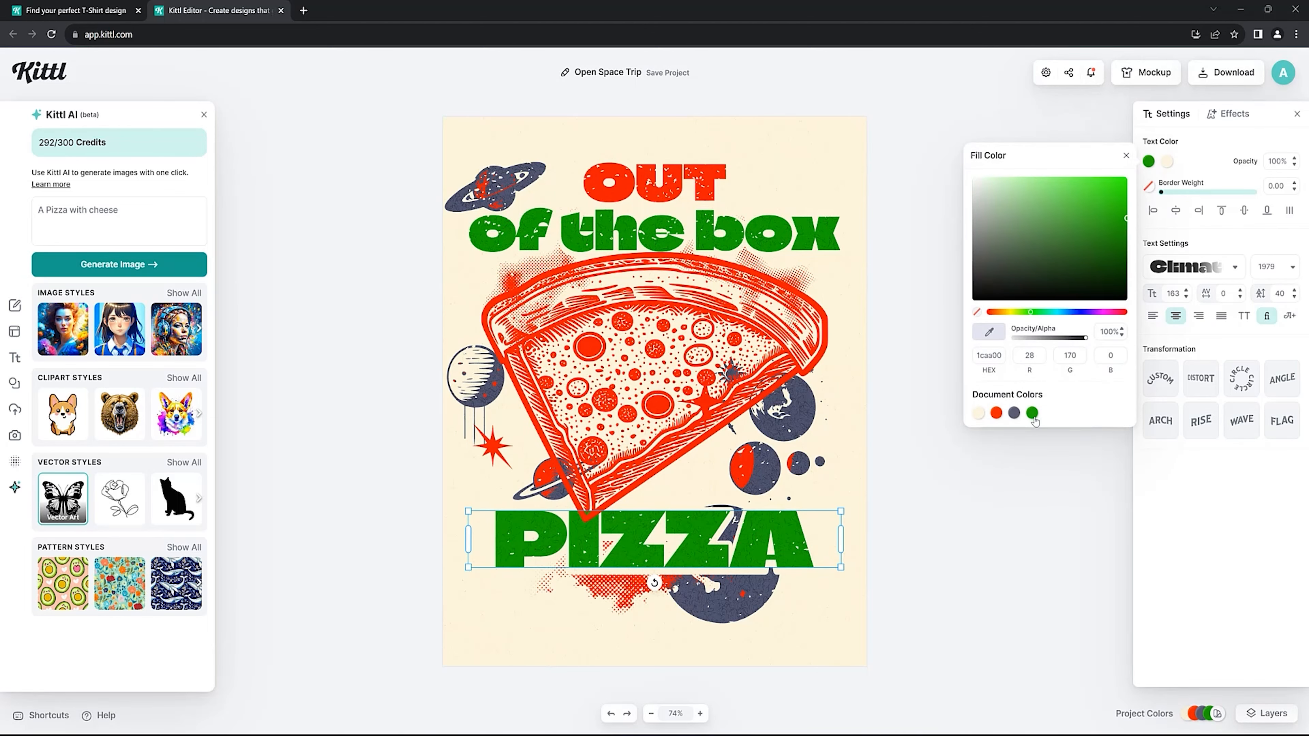
key("ctrl+z")
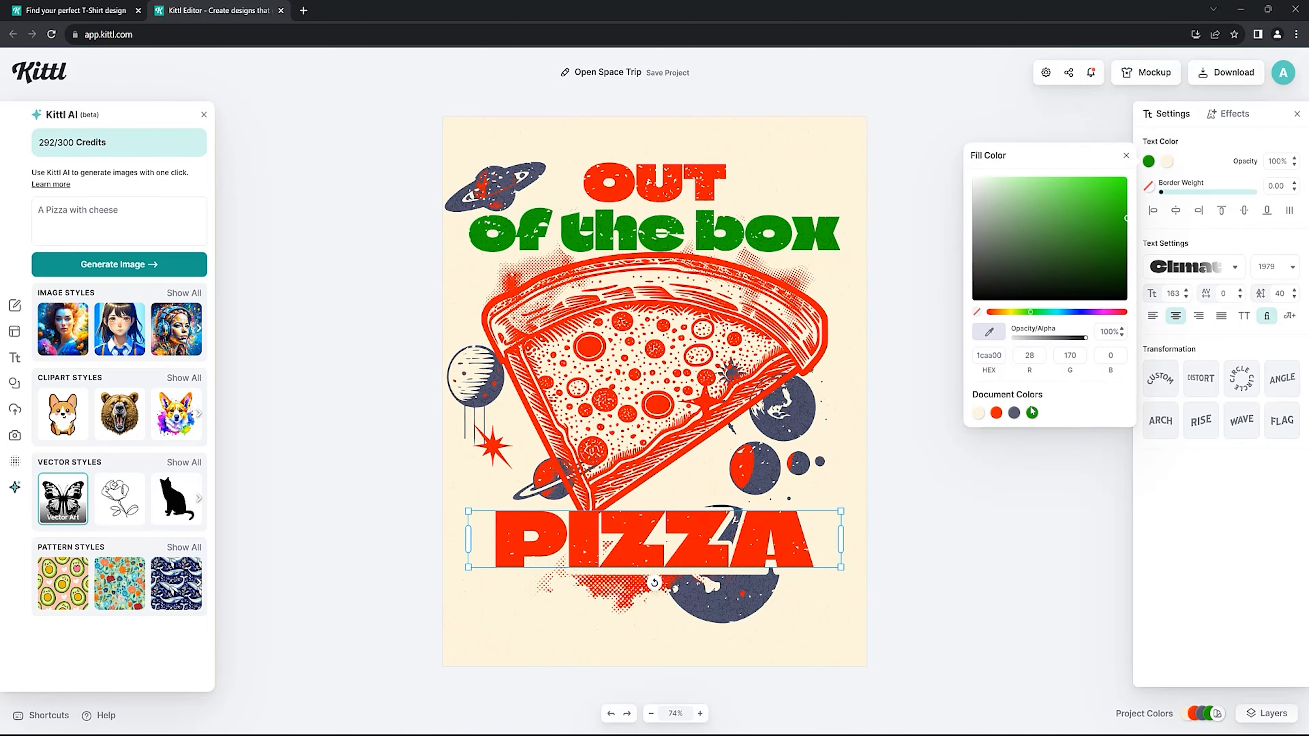